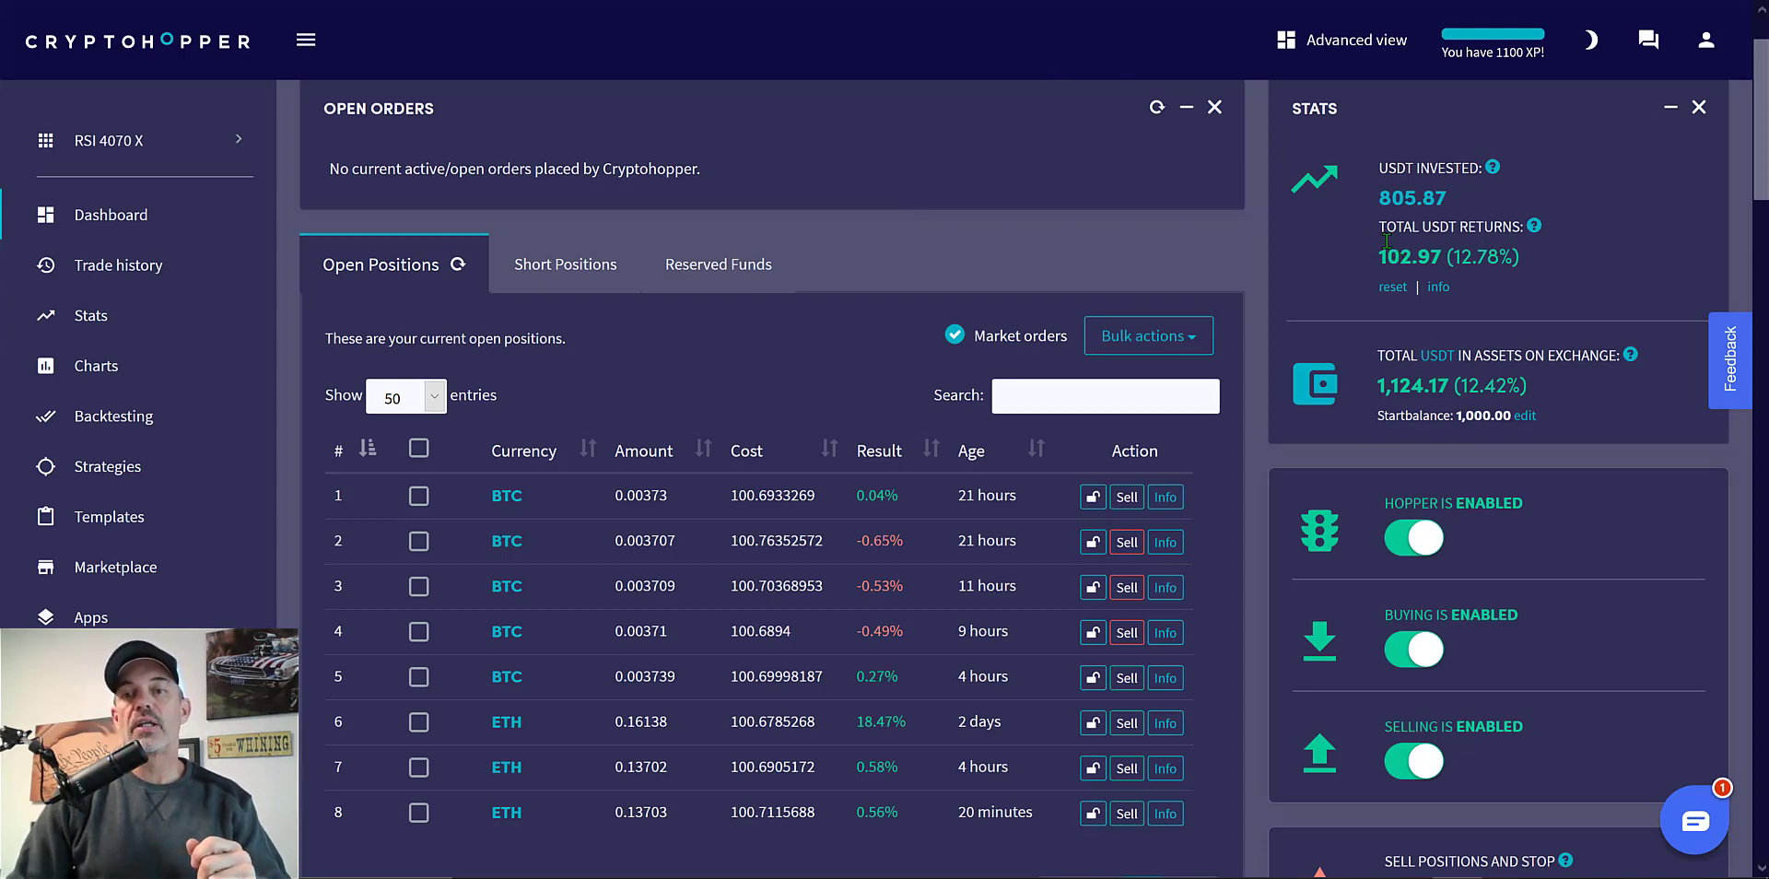
Highlight the Total USDT Returns label with its 102.97 amount and 12.78% percentage.
left_click_drag(1379, 231, 1505, 240)
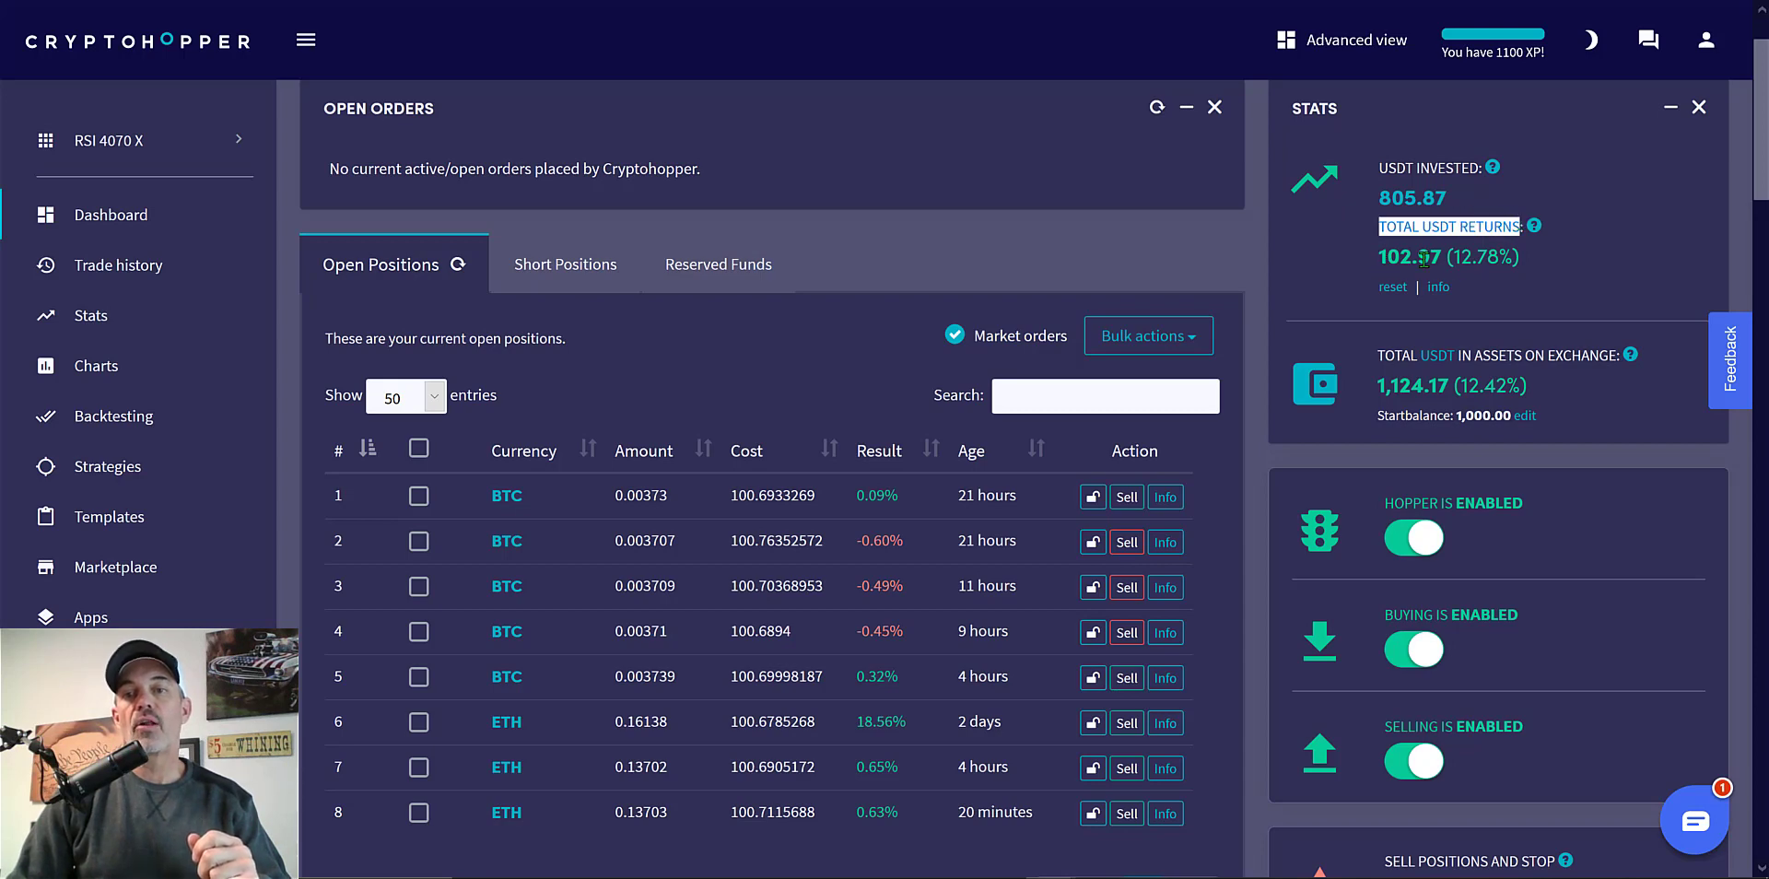
left_click_drag(1380, 259, 1444, 259)
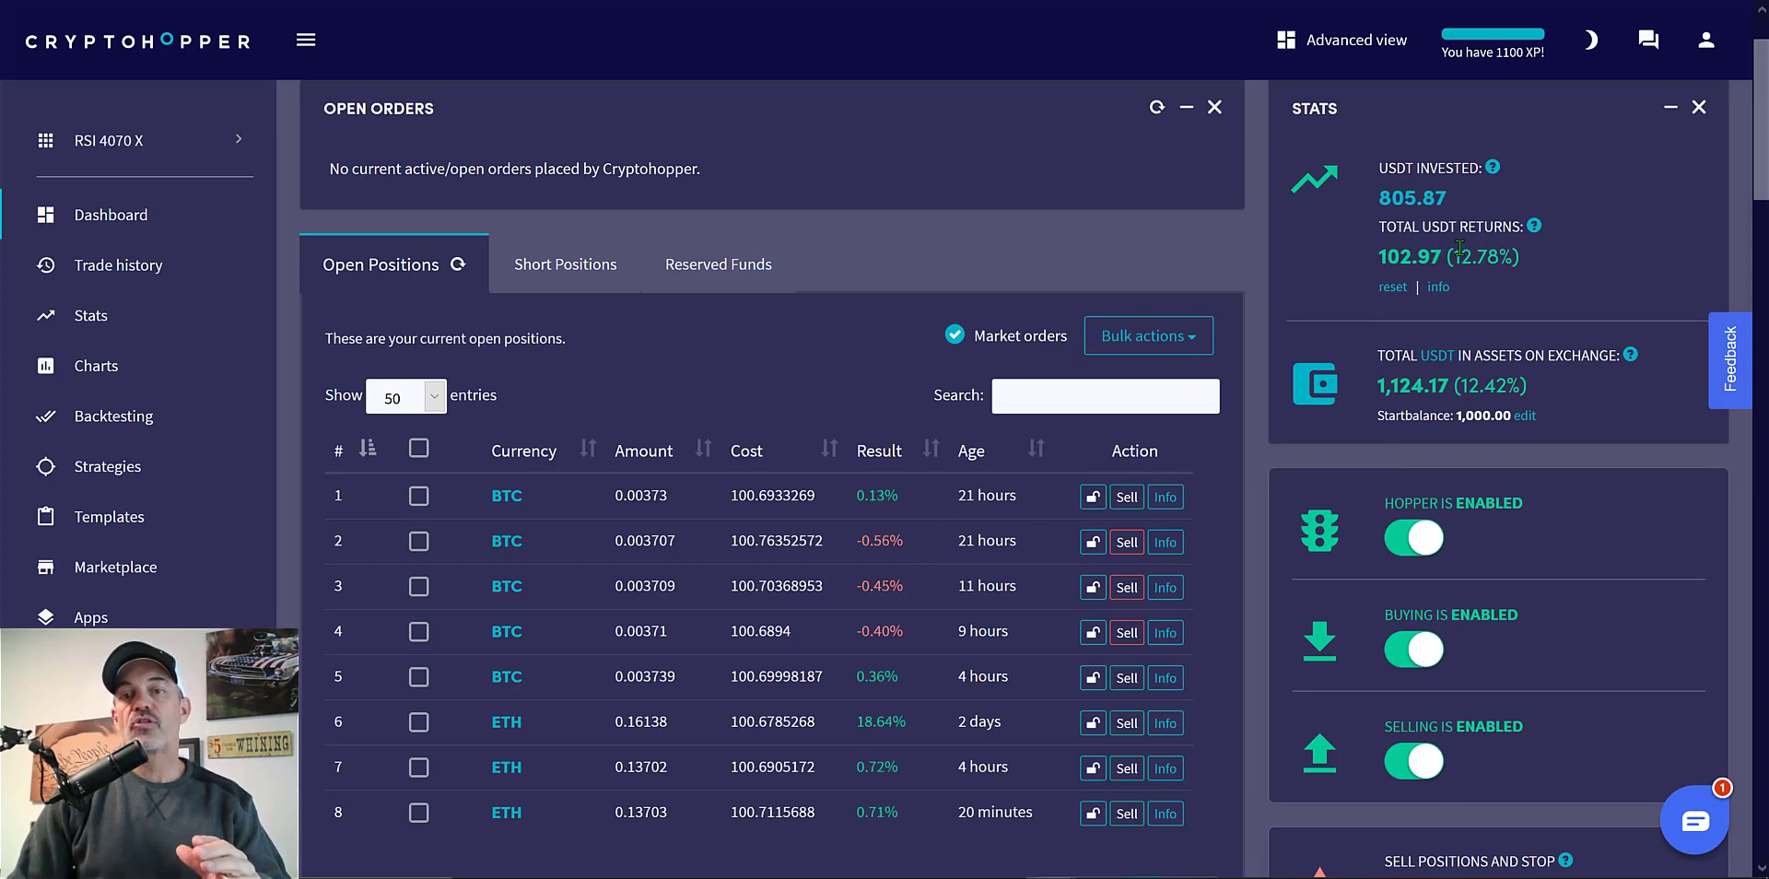
left_click_drag(1454, 256, 1518, 258)
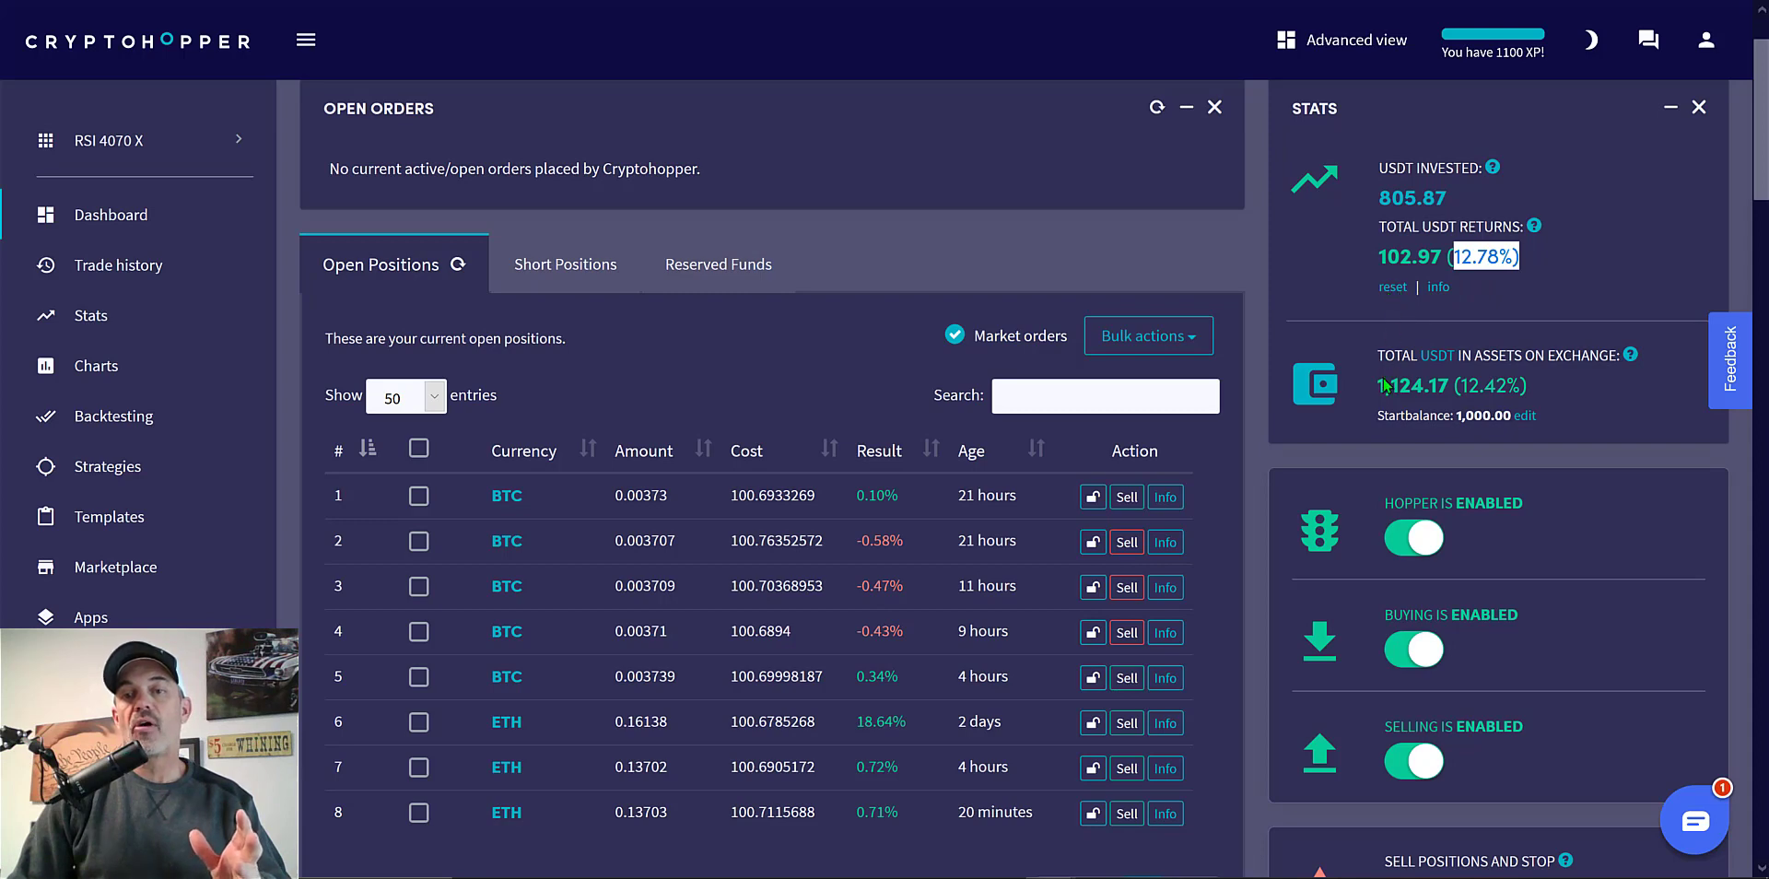
Emphasize the 1,124.17 total assets value, then scroll down to the Latest 5 Sells panel.
left_click_drag(1378, 387, 1449, 376)
left_click(1452, 376)
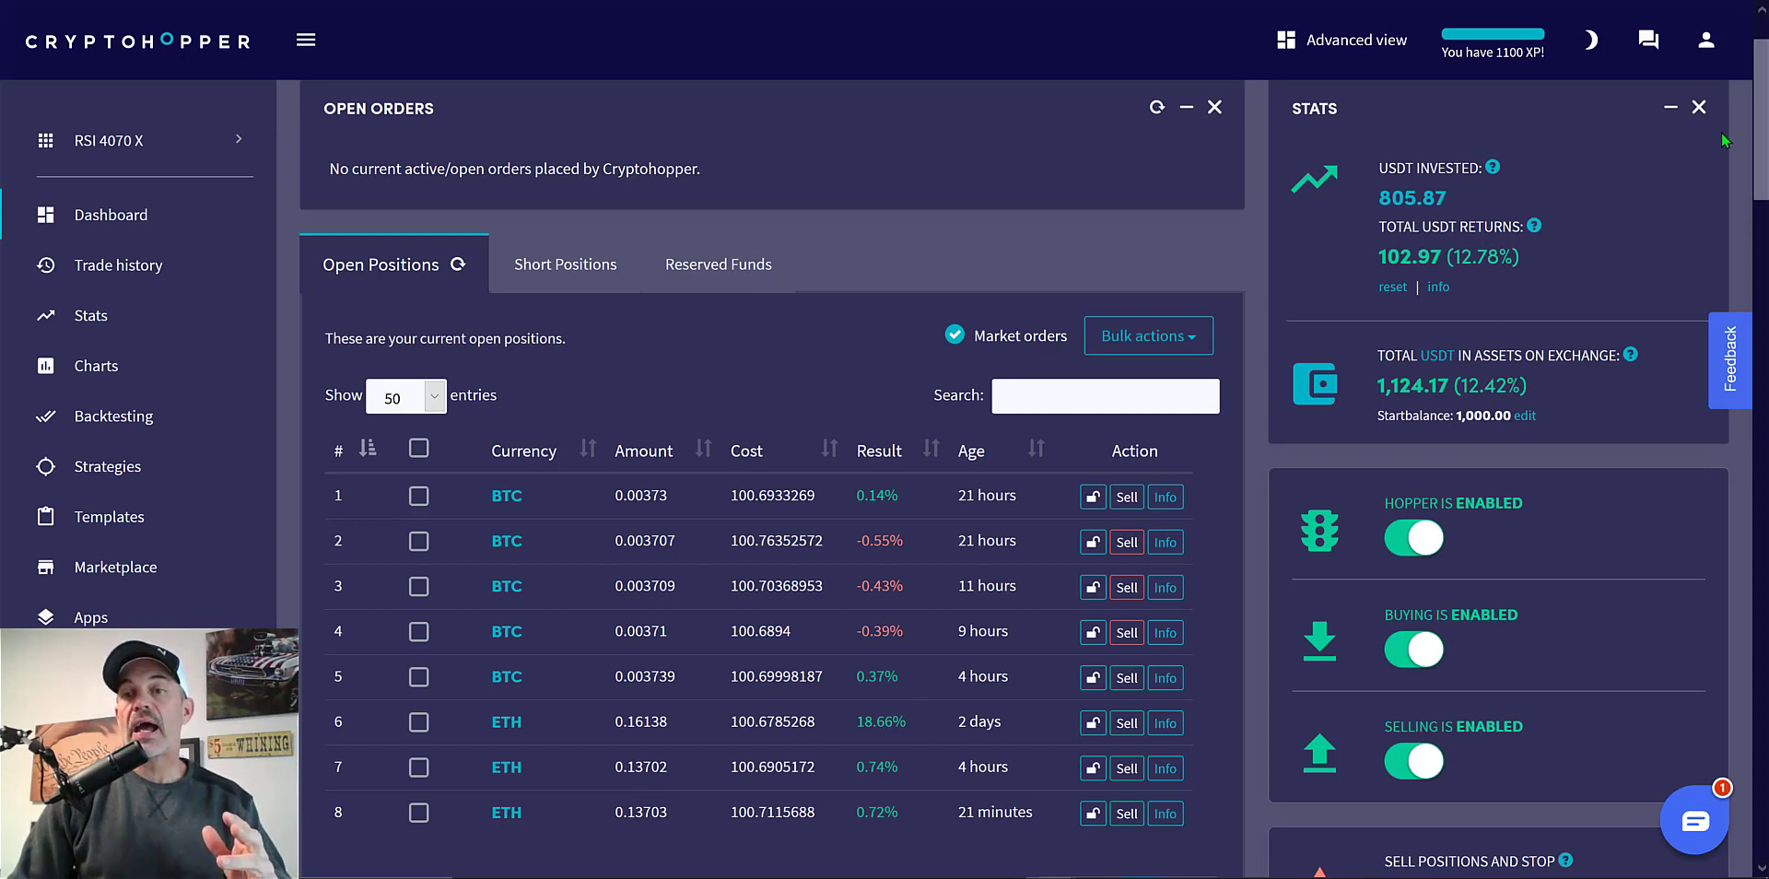
left_click_drag(1760, 120, 1758, 334)
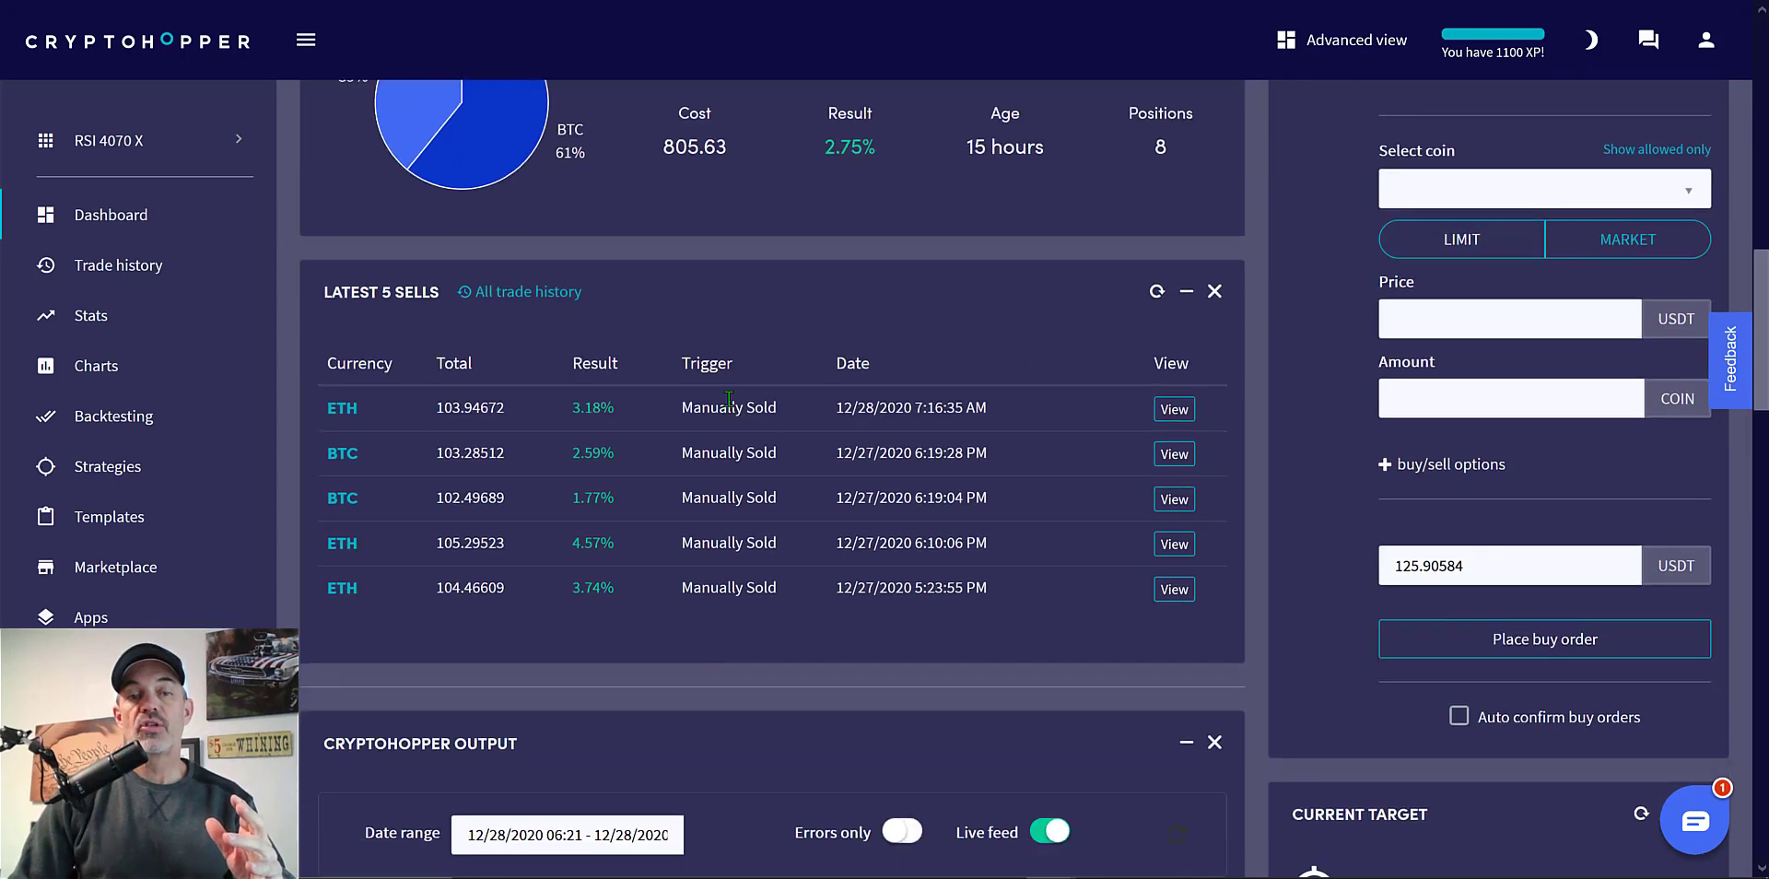
Open All trade history from the Latest 5 Sells panel and scroll down the Trade history table.
left_click(525, 300)
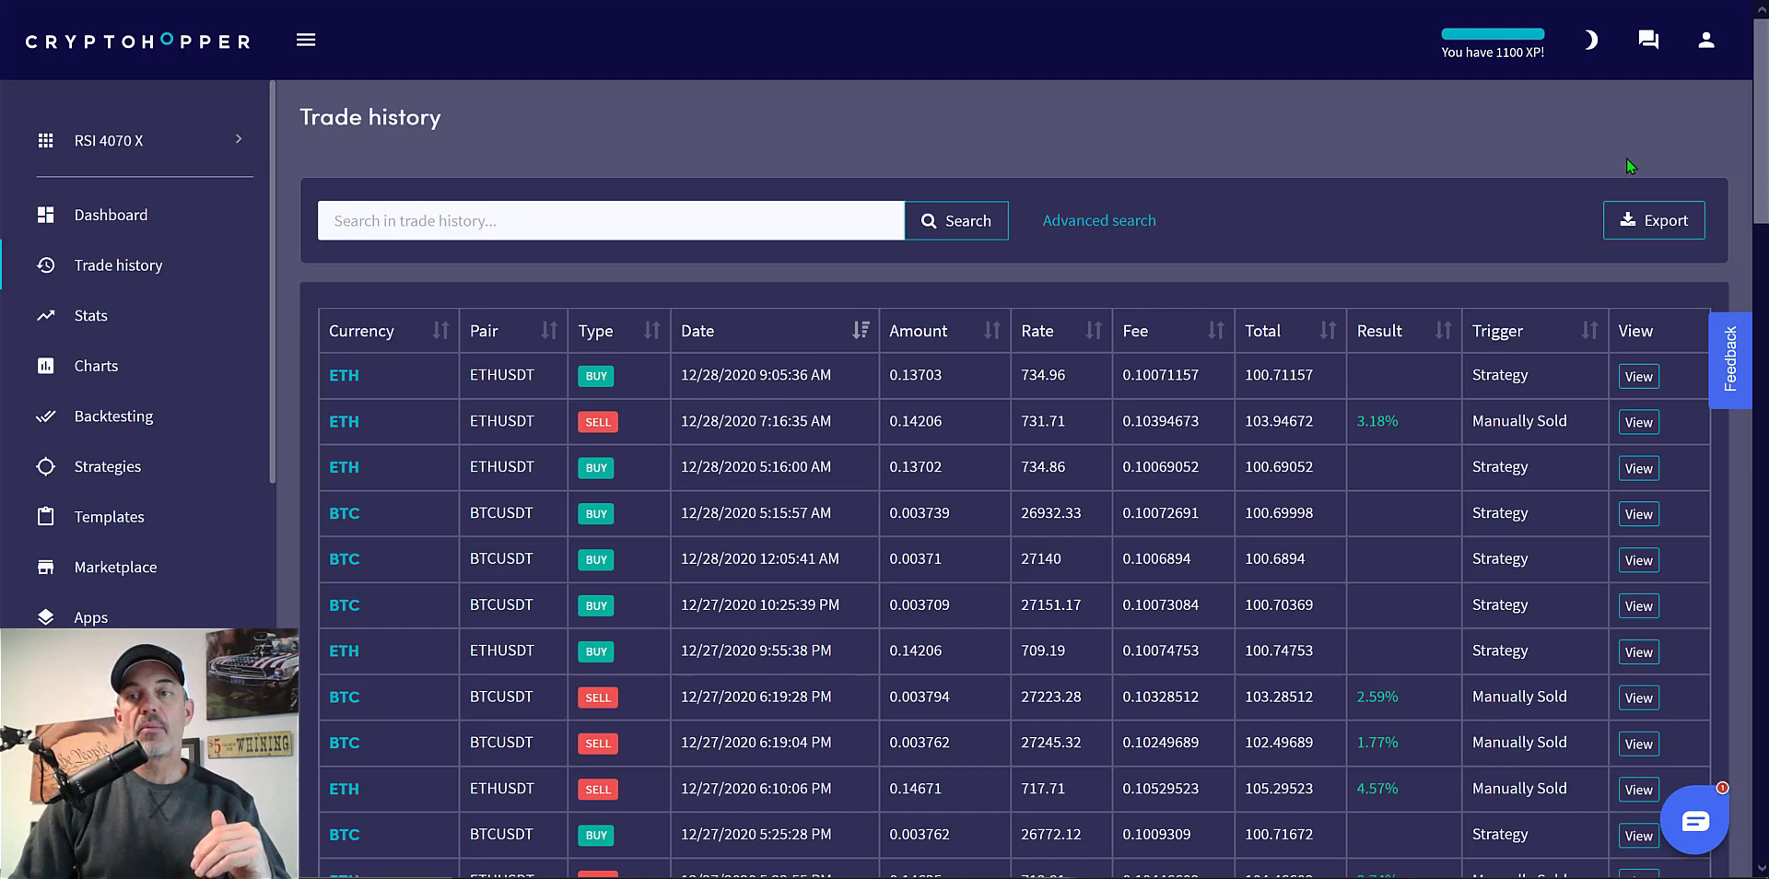
left_click_drag(1760, 106, 1756, 154)
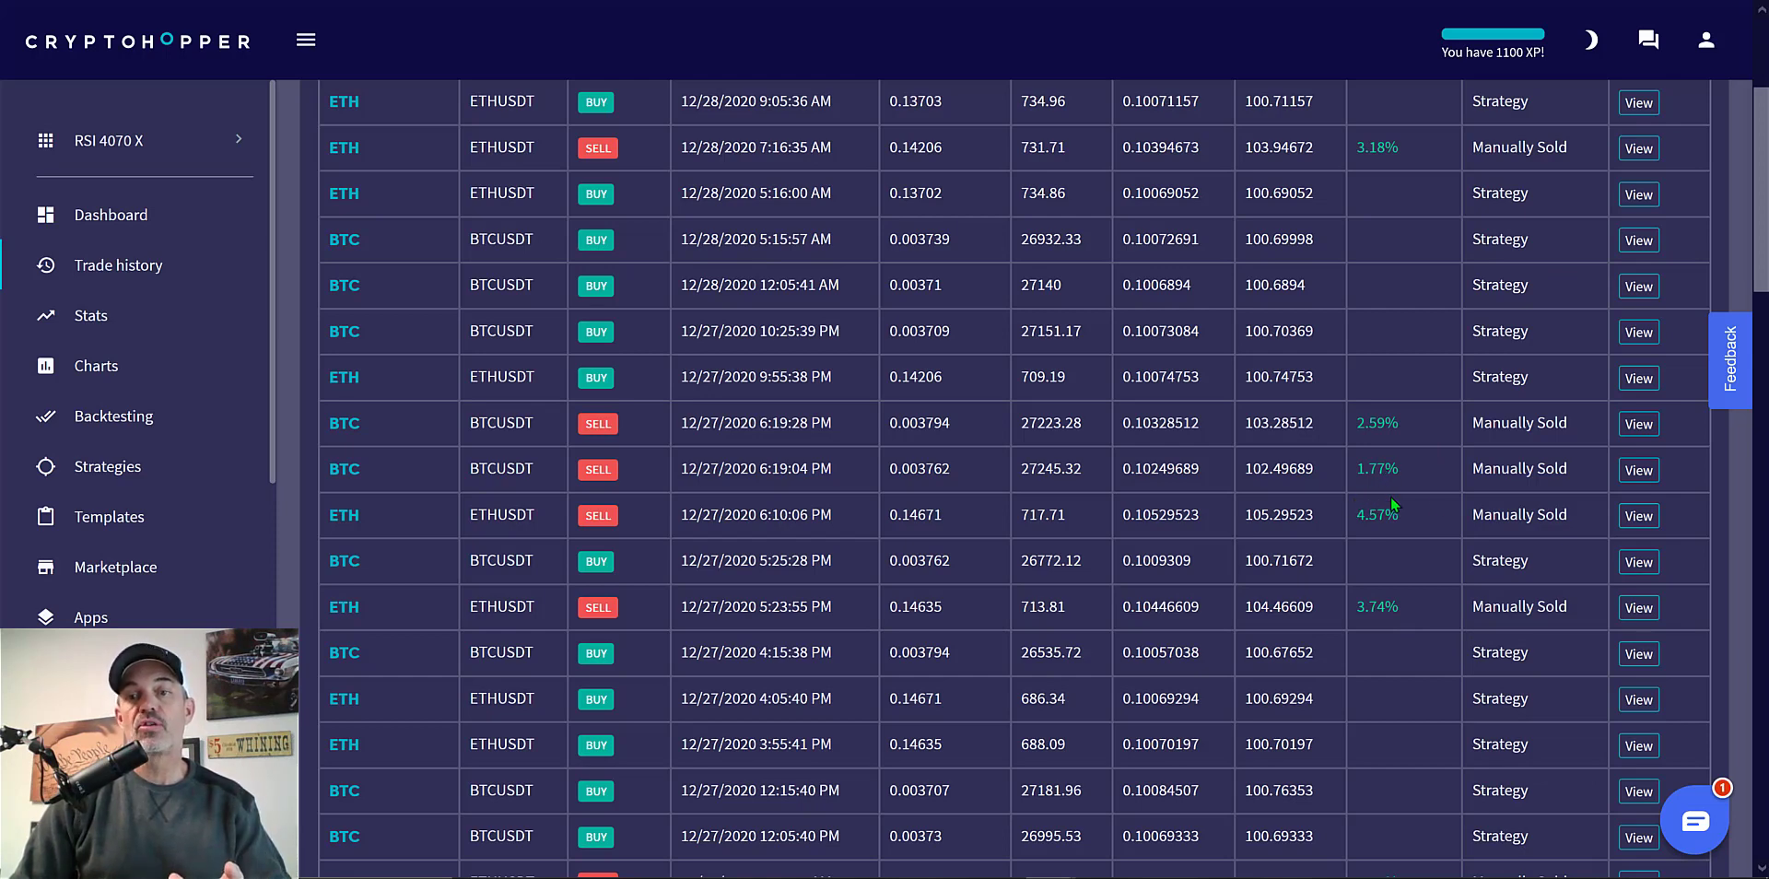
scroll(1371, 230, "down", 2)
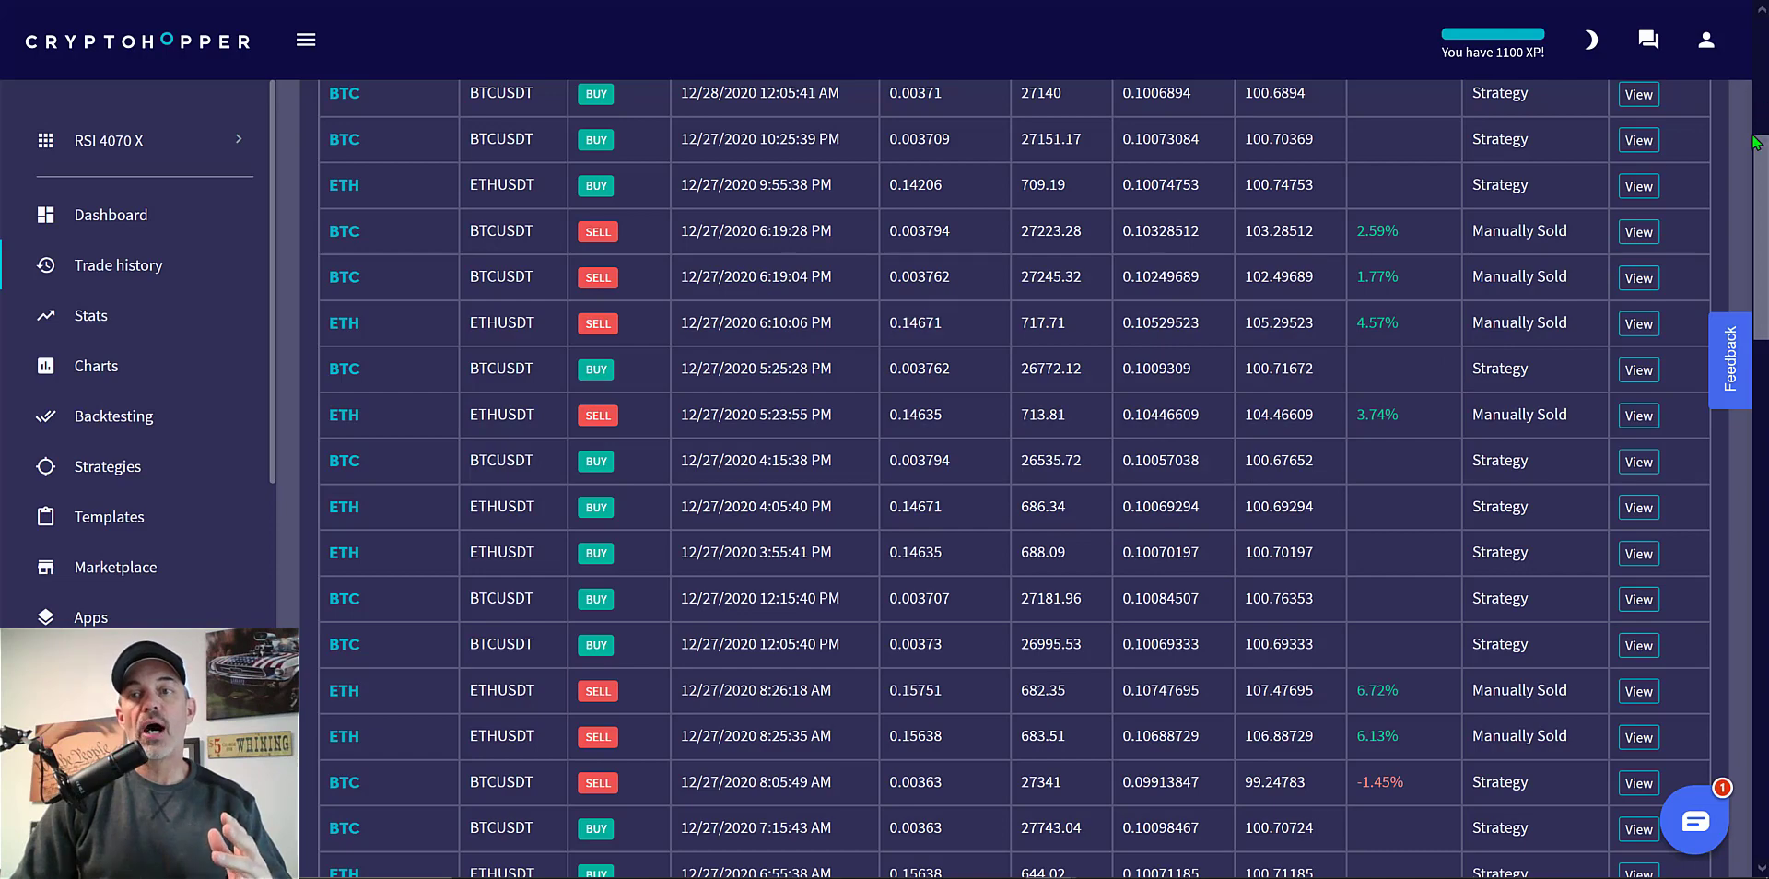
Scroll the trade history, highlighting the -1.45% losing trade and the 6.13% result.
left_click_drag(1755, 171, 1758, 300)
left_click_drag(1358, 434, 1417, 421)
scroll(1402, 322, "down", 3)
scroll(1402, 322, "up", 2)
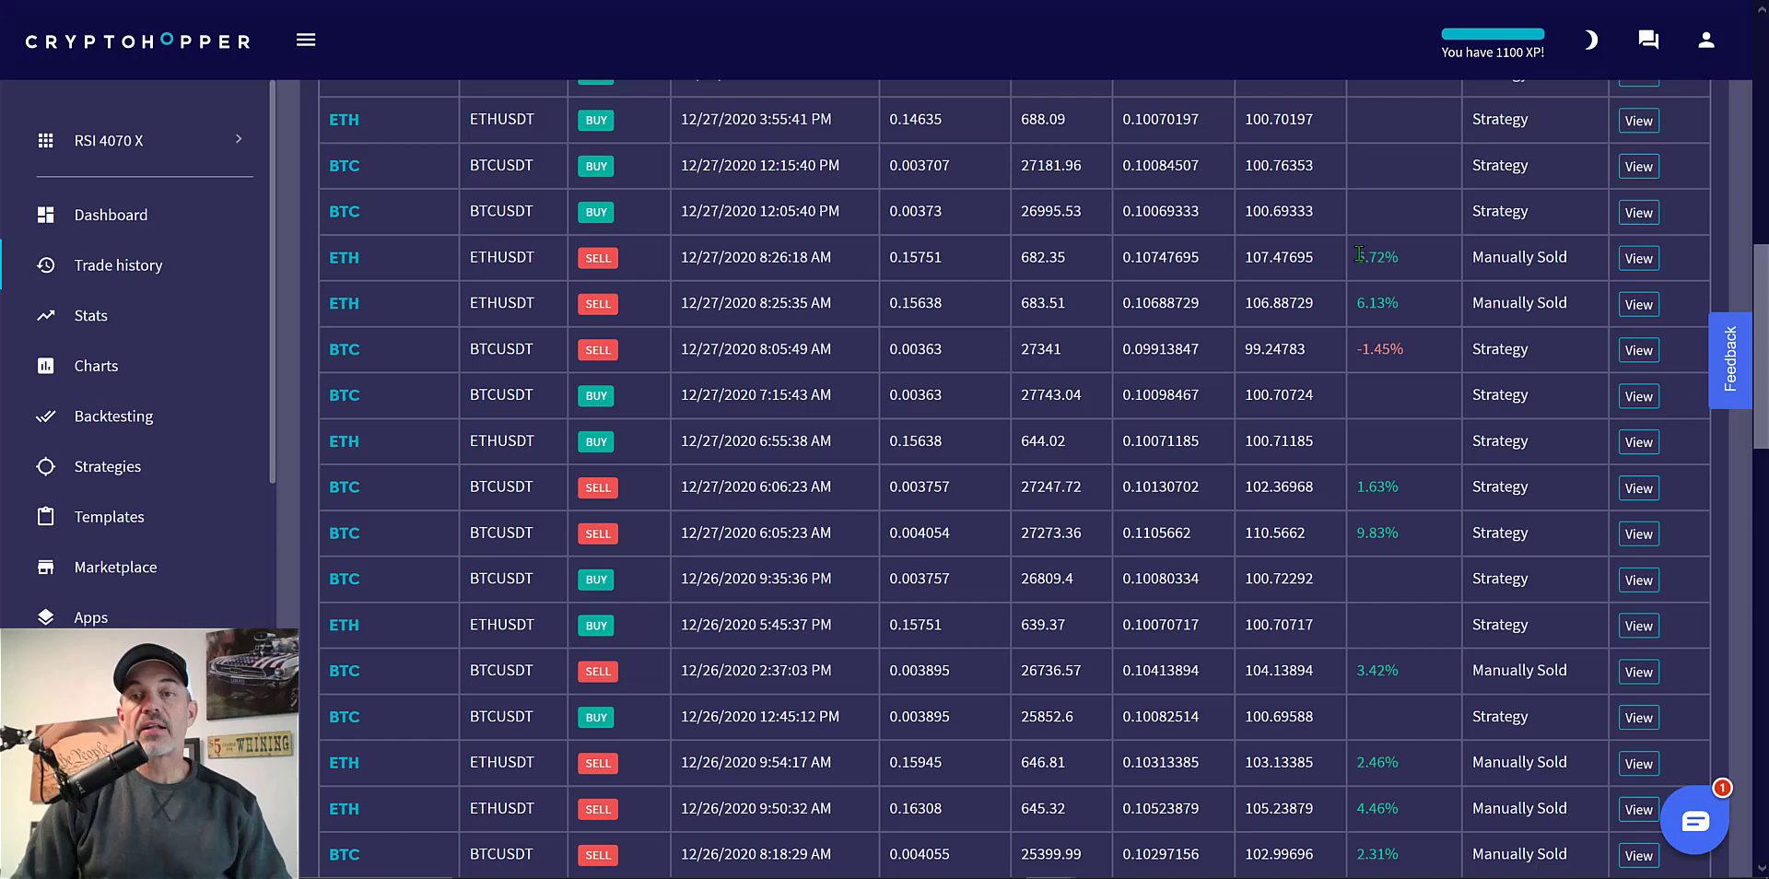
left_click_drag(1356, 257, 1396, 302)
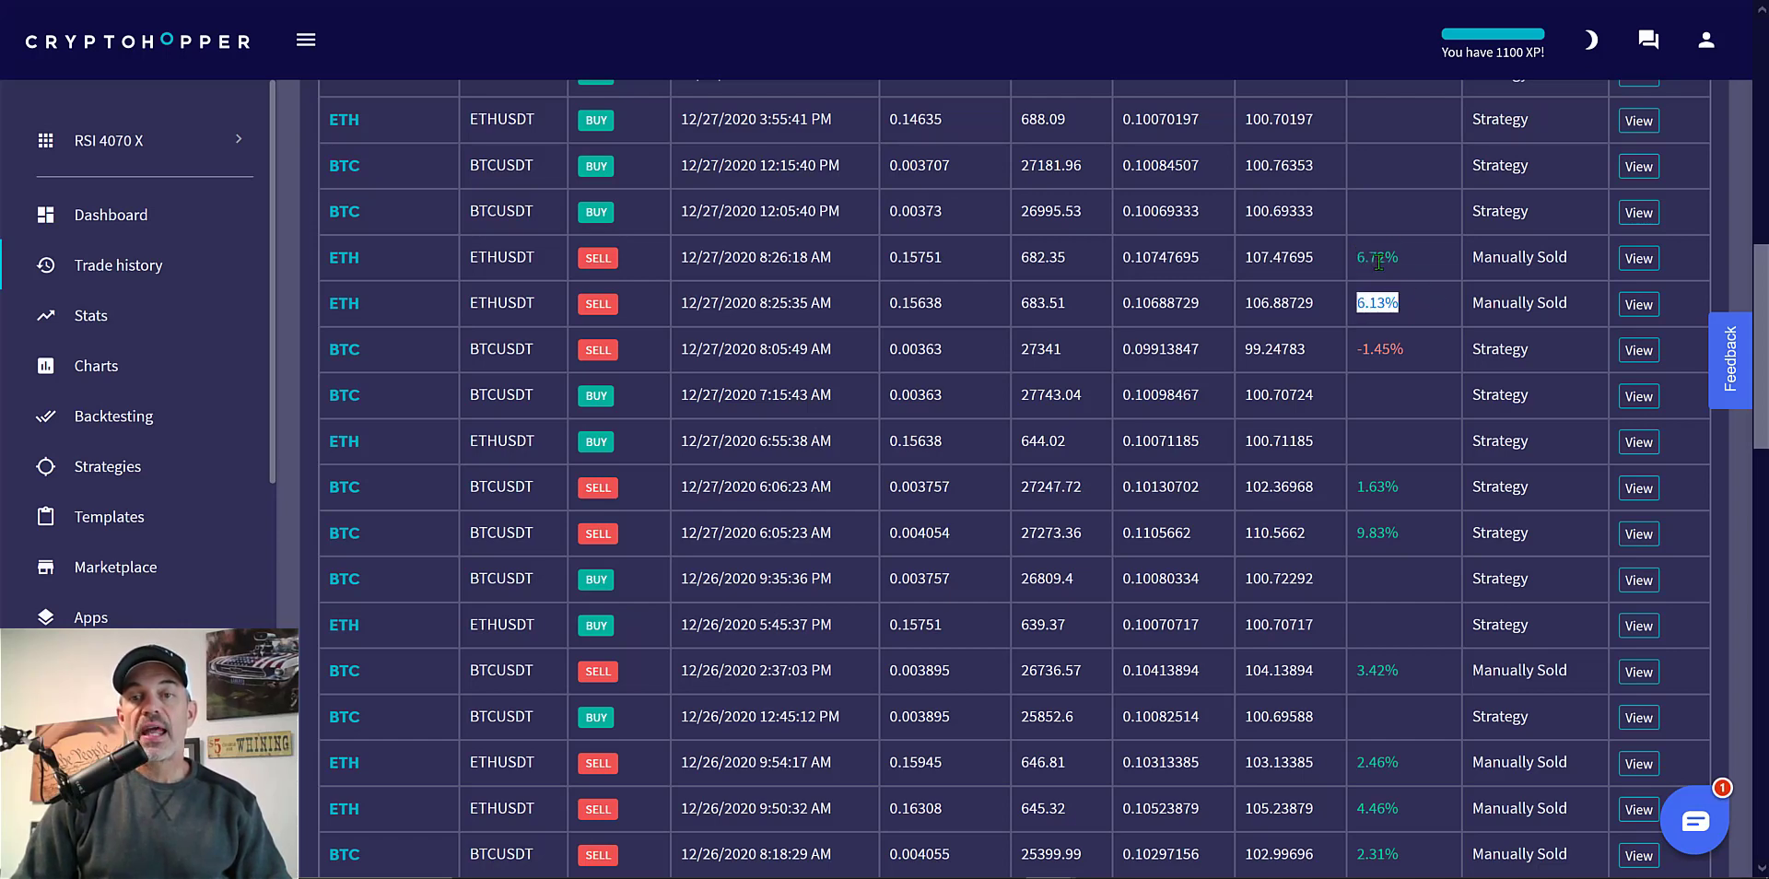
left_click(1430, 280)
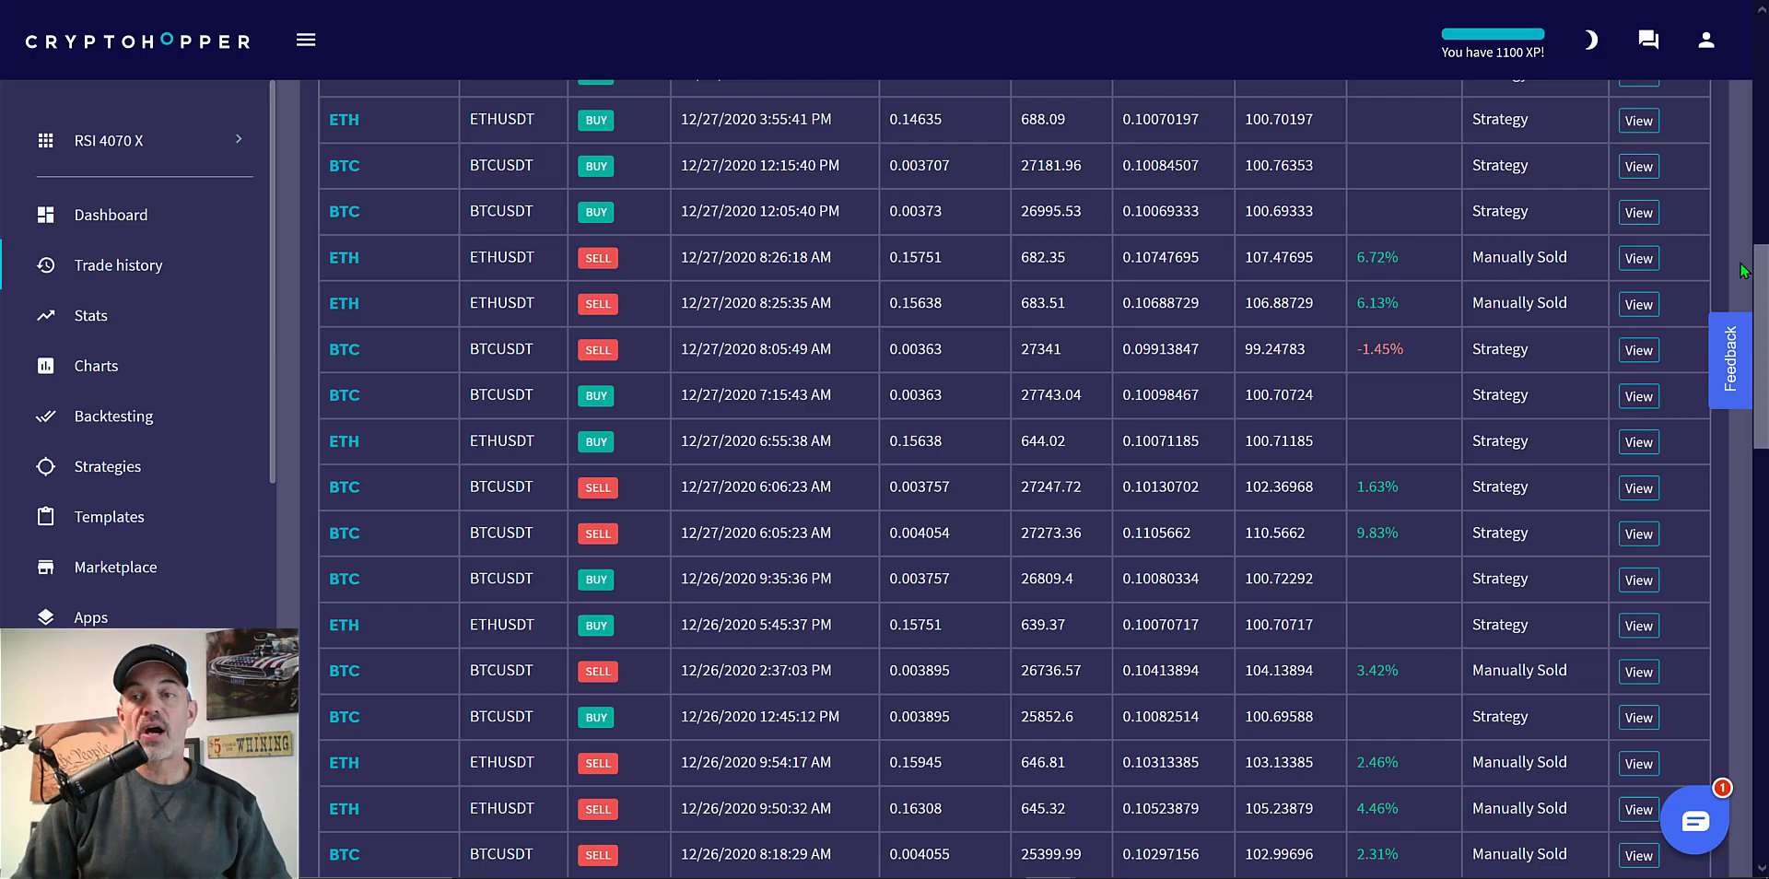
scroll(1456, 281, "down", 3)
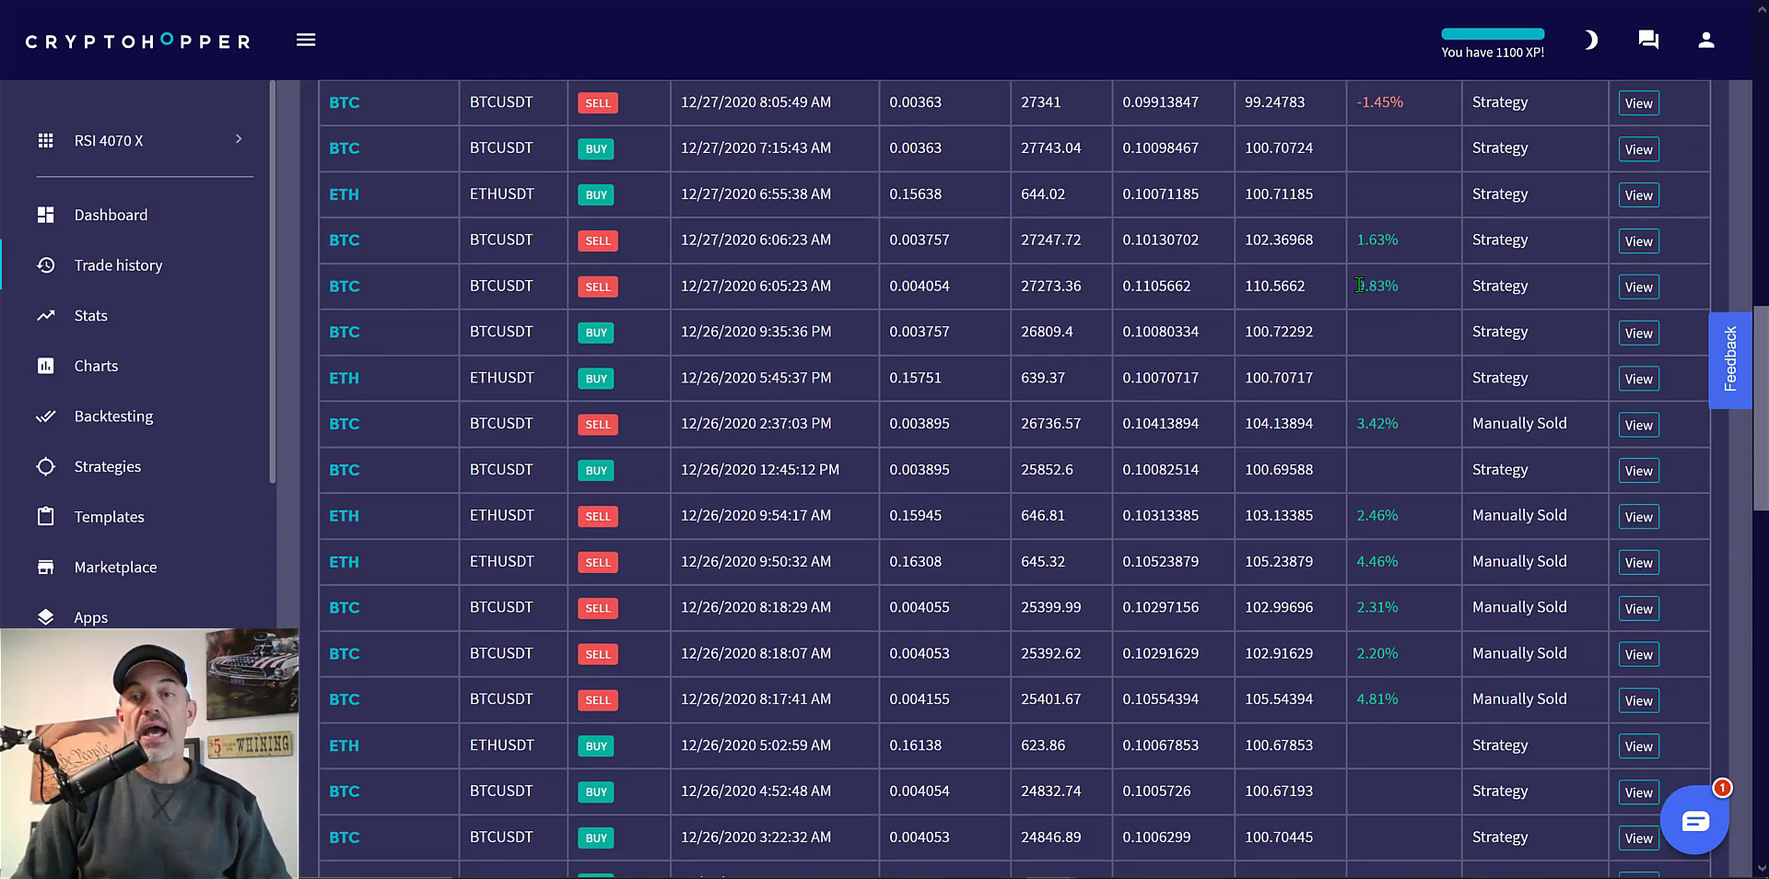
Highlight the 9.83% trade with its 27273.36 rate, recheck -1.45%, and scroll further down.
left_click_drag(1356, 285, 1424, 282)
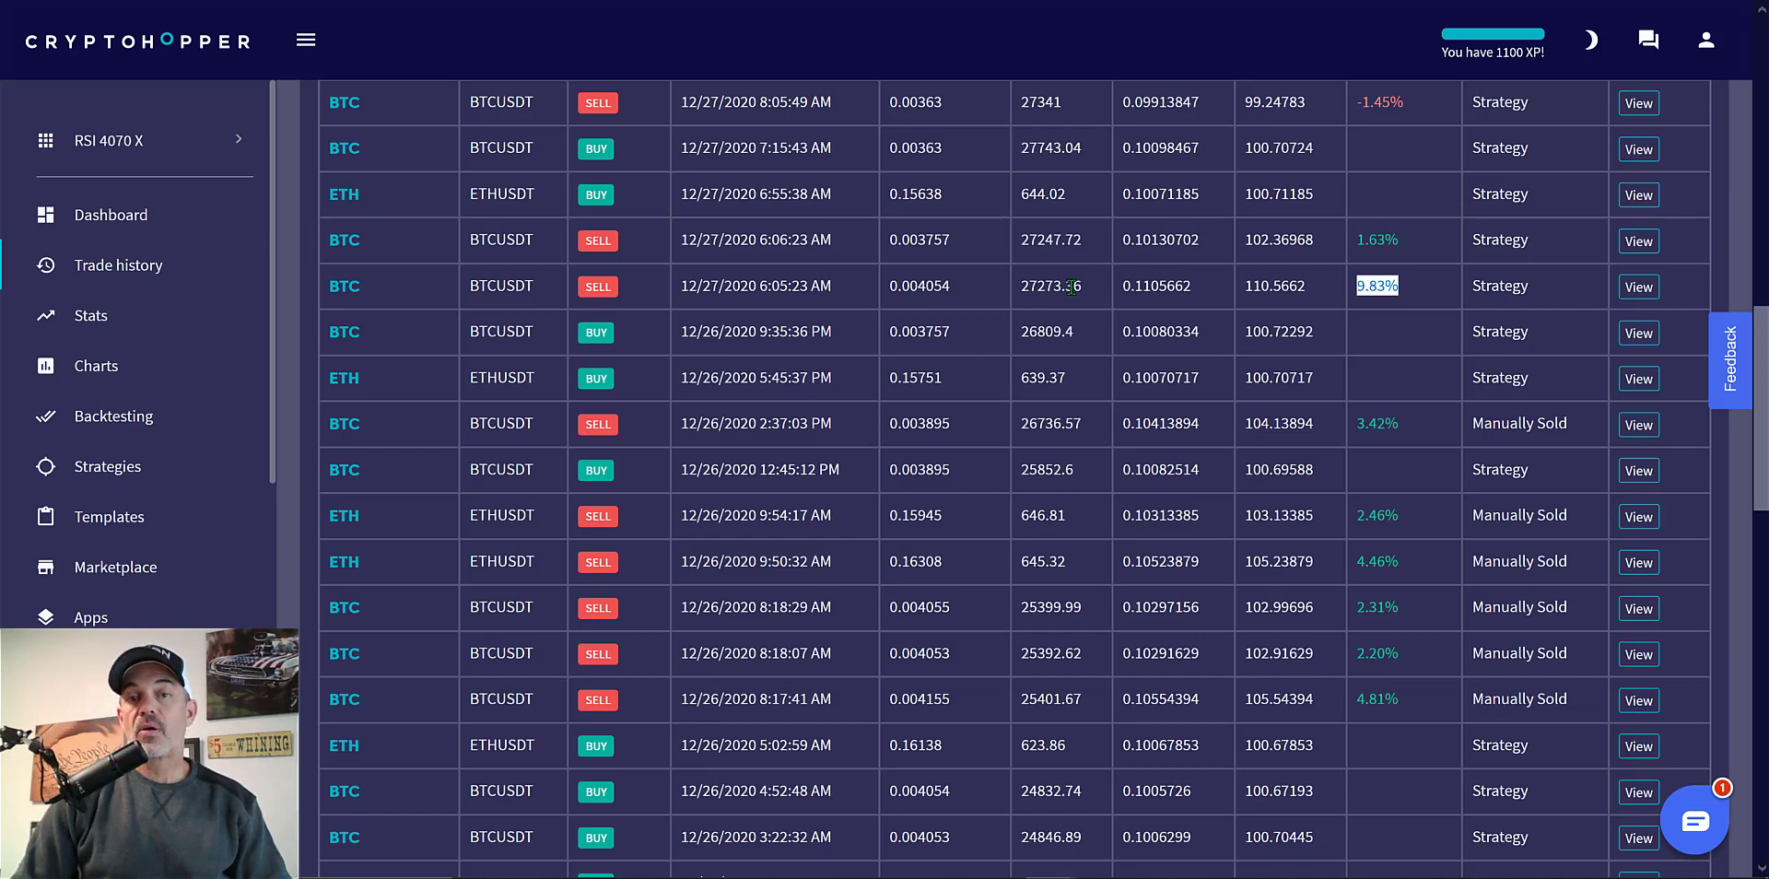
left_click(1101, 293)
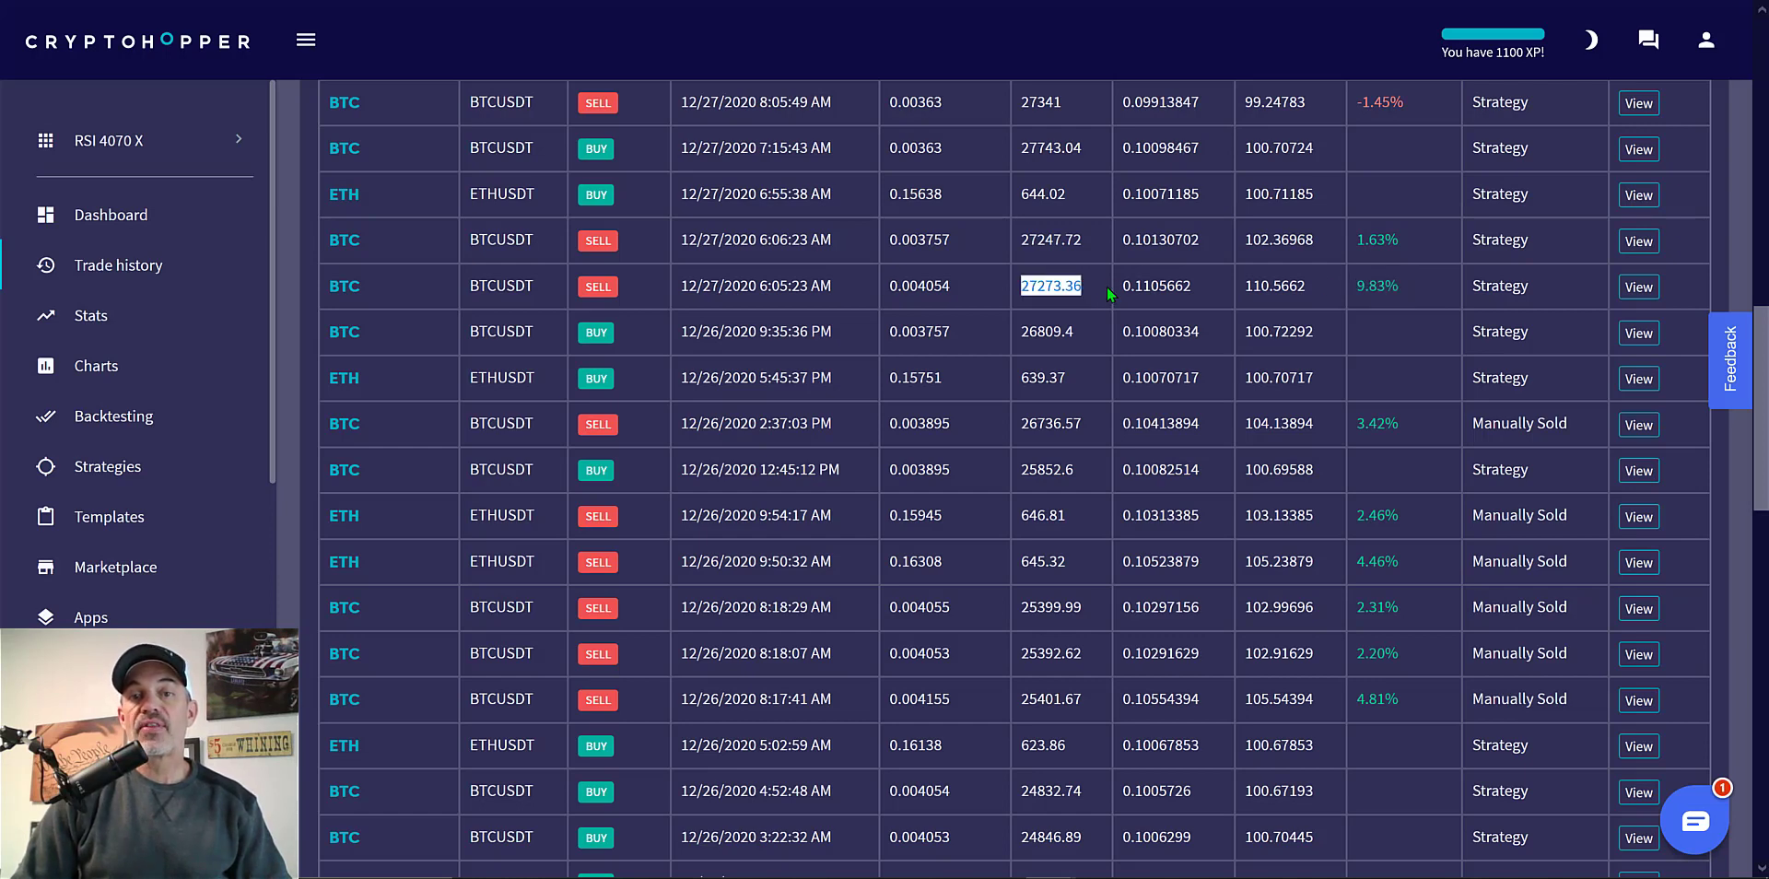
left_click_drag(1020, 286, 1110, 293)
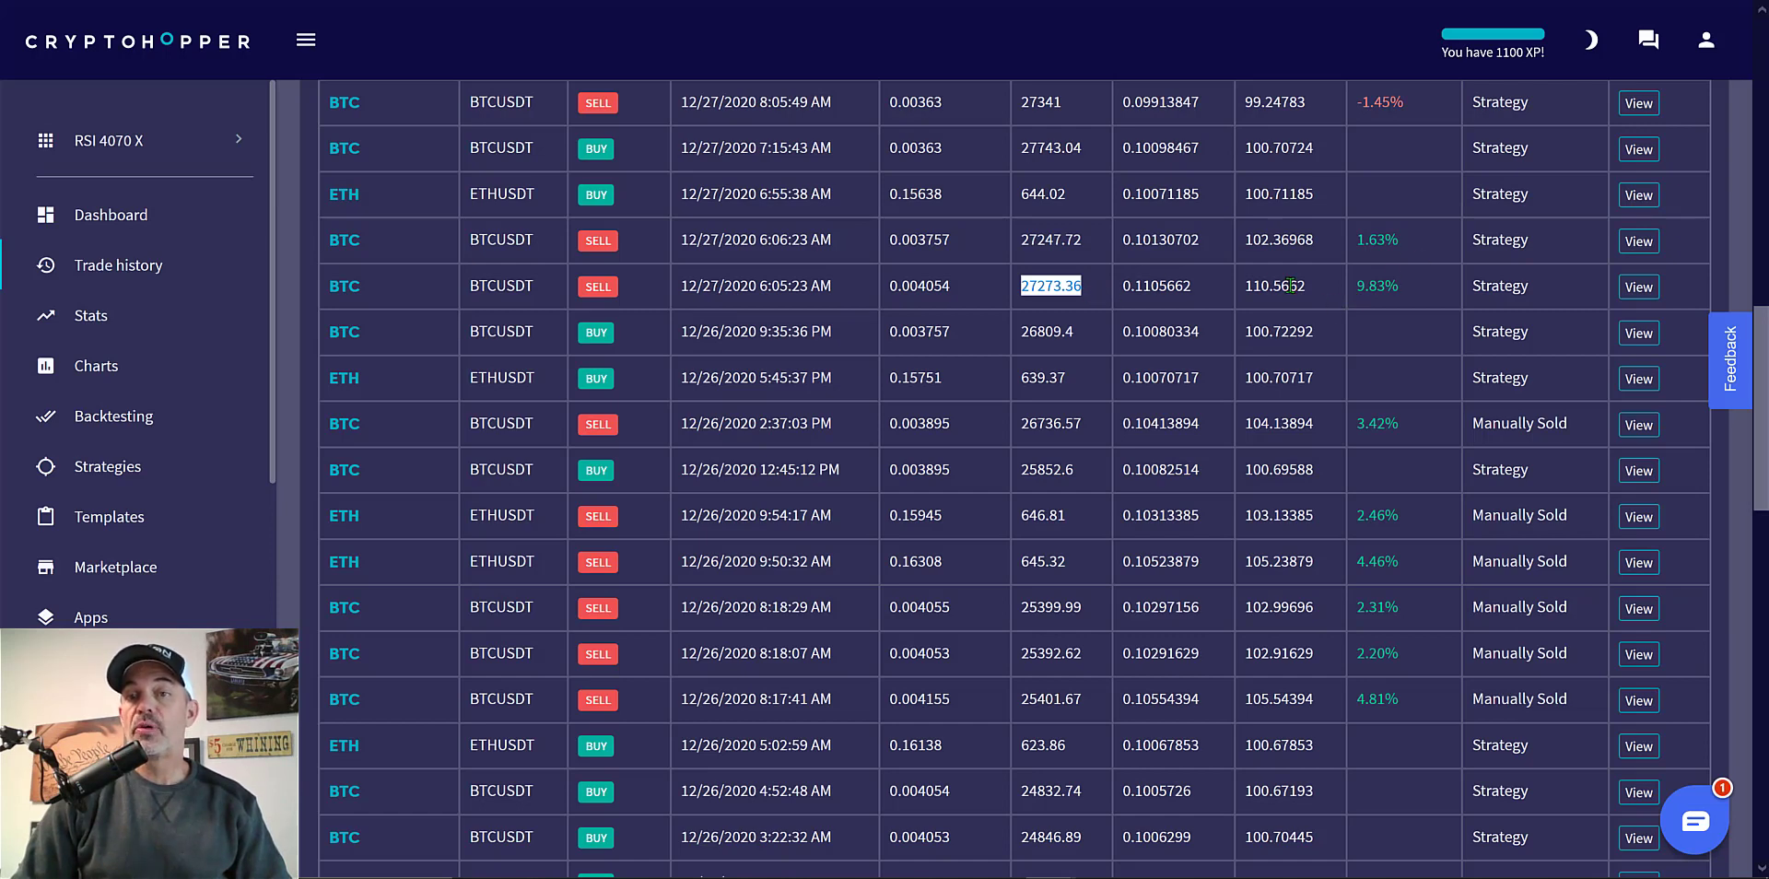
left_click_drag(1356, 284, 1534, 289)
left_click_drag(1399, 285, 1338, 292)
left_click(1398, 240)
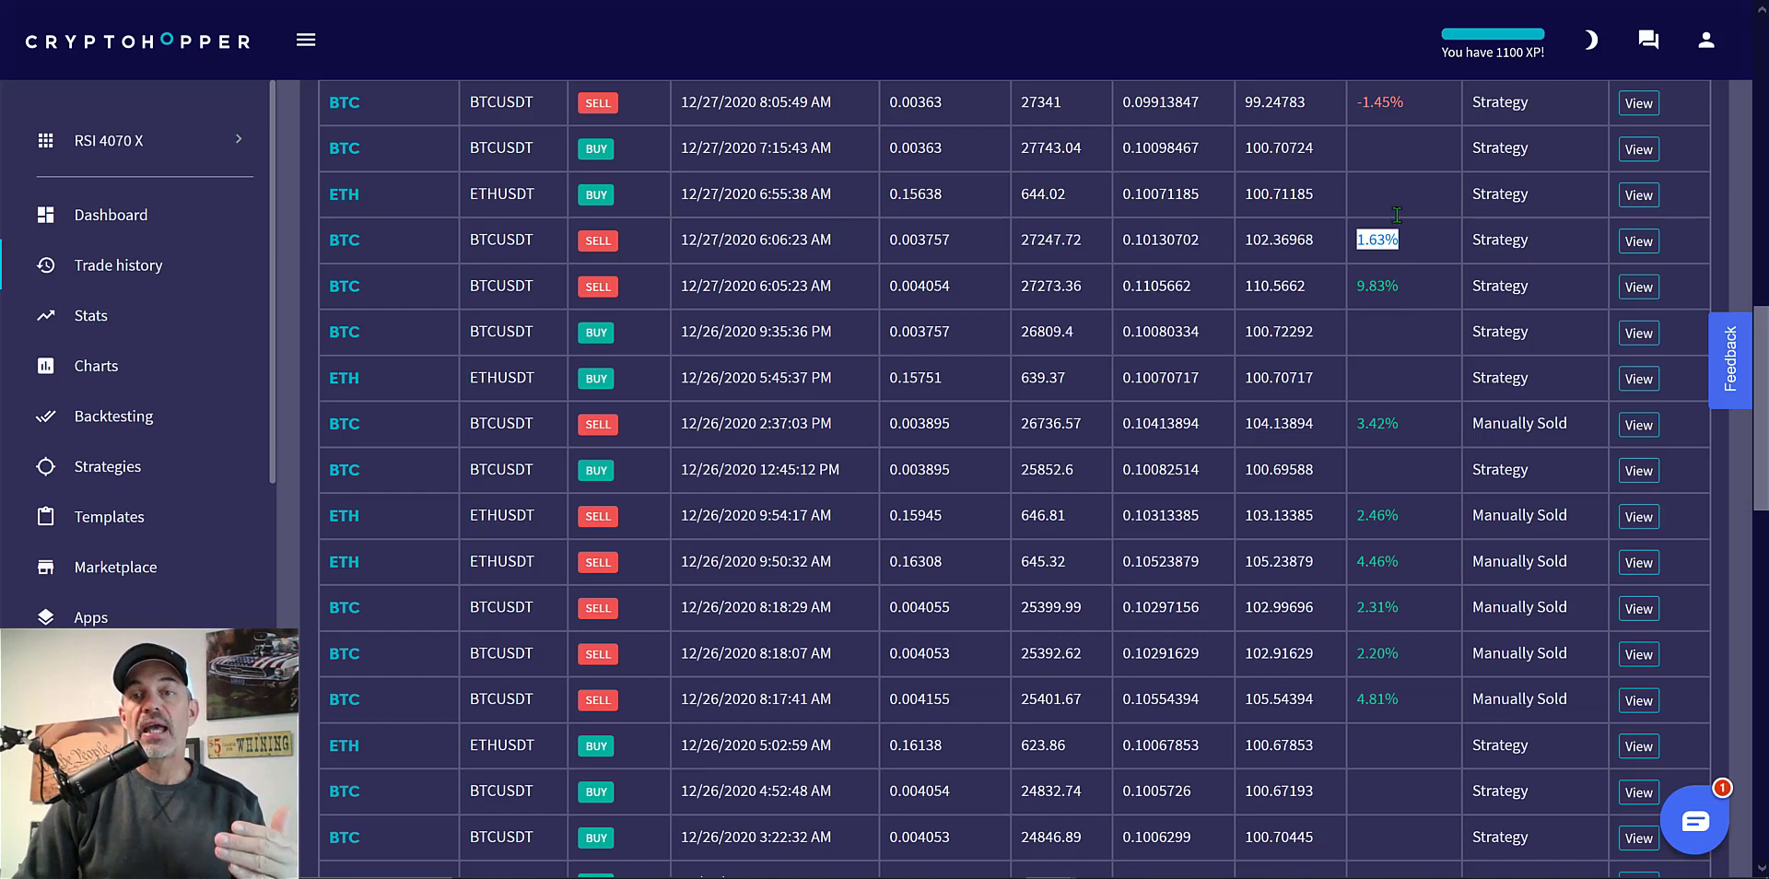
left_click_drag(1406, 102, 1354, 104)
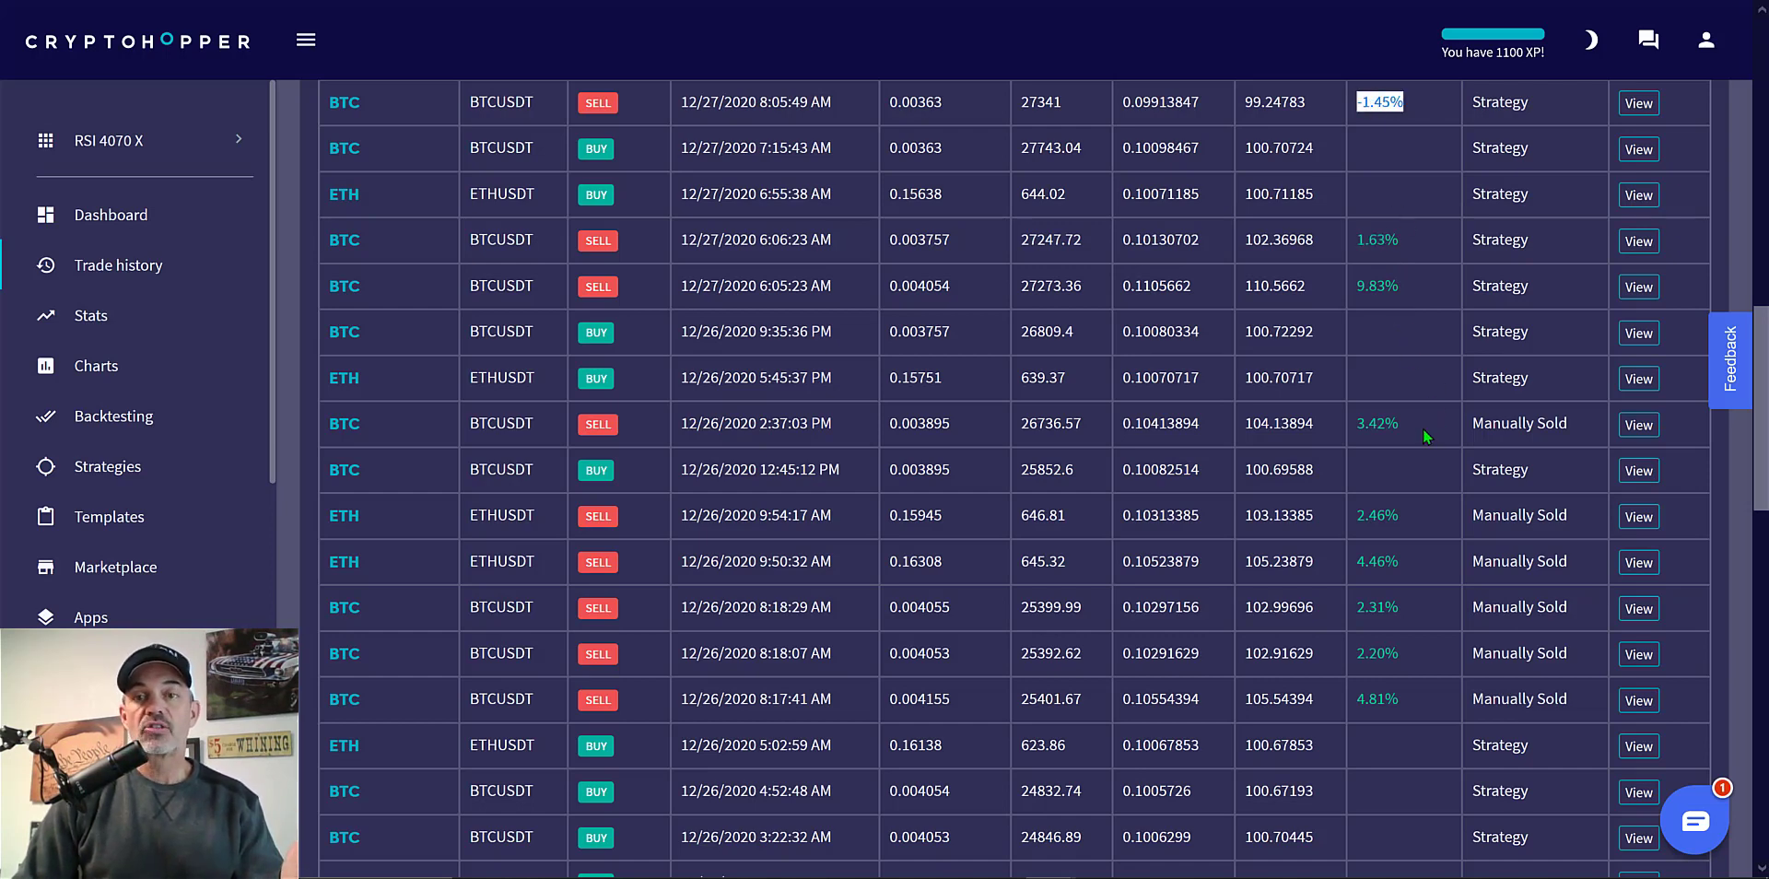
scroll(1429, 421, "down", 2)
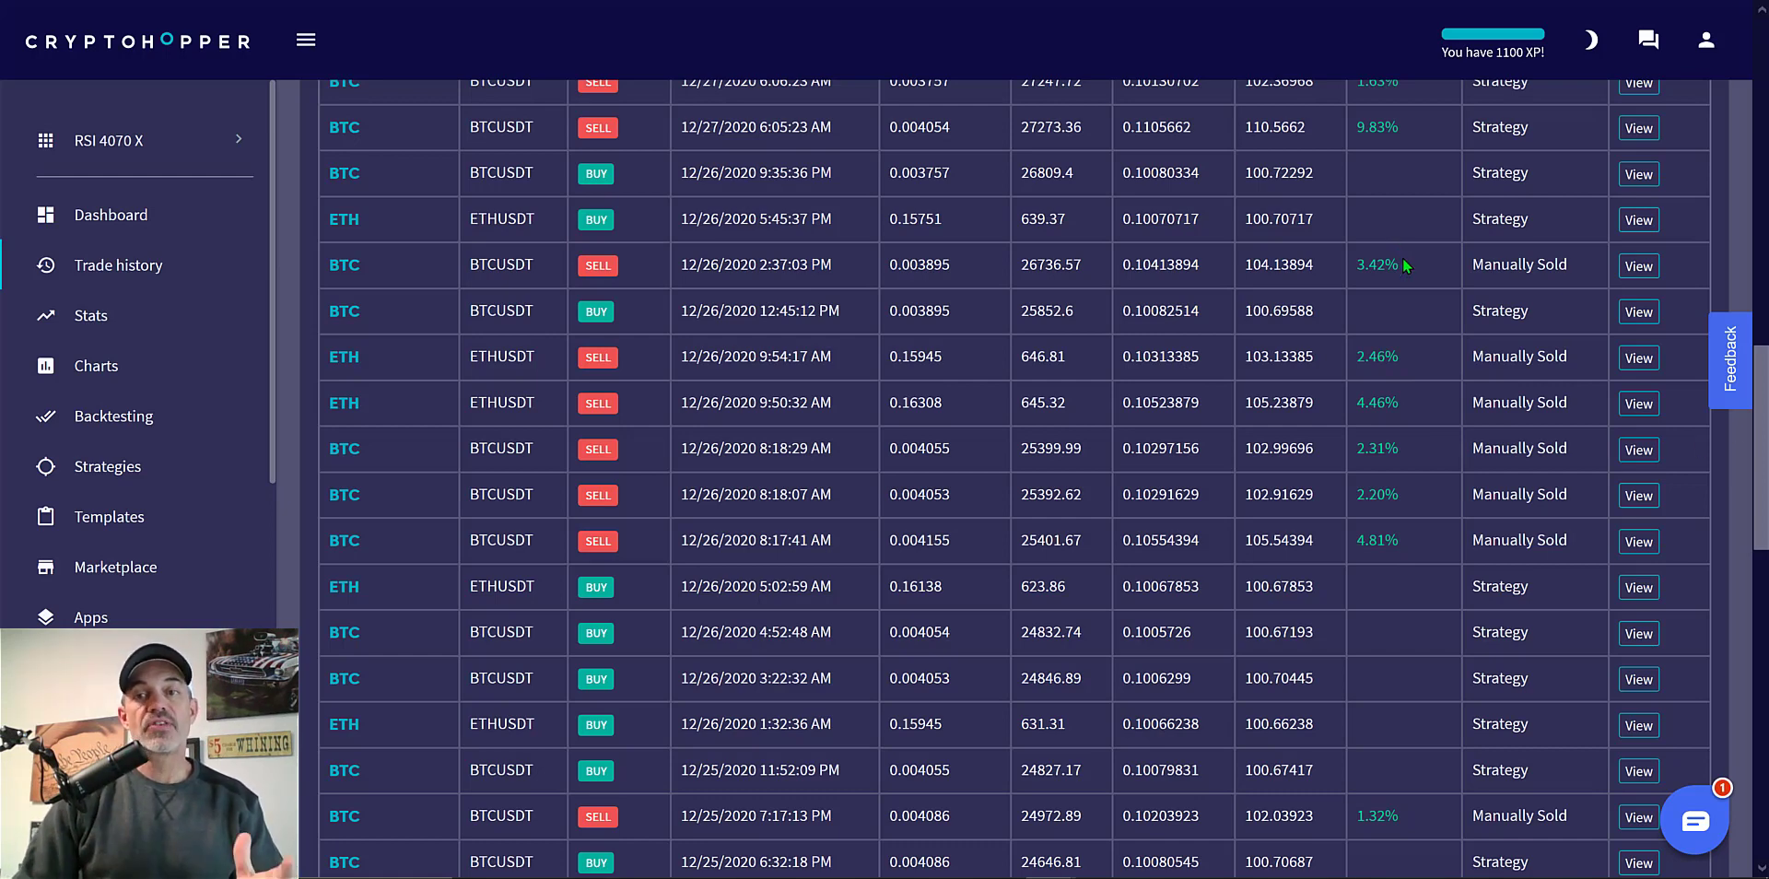
left_click_drag(1402, 258, 1407, 566)
left_click(1408, 566)
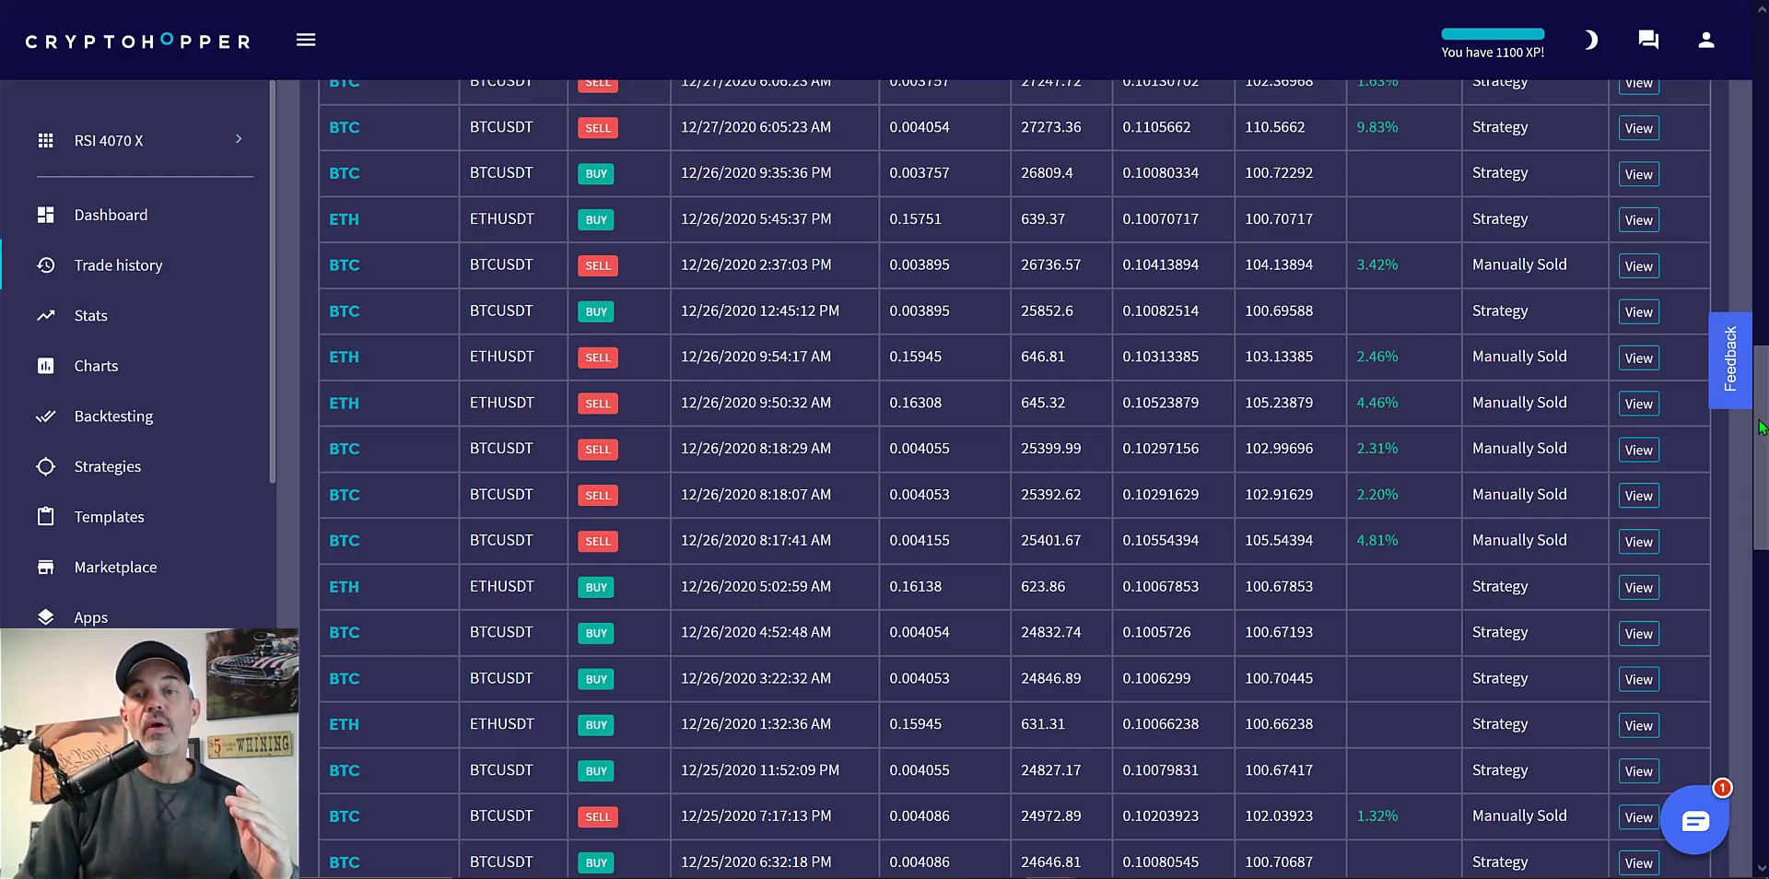
scroll(1762, 427, "down", 1)
scroll(1762, 433, "down", 1)
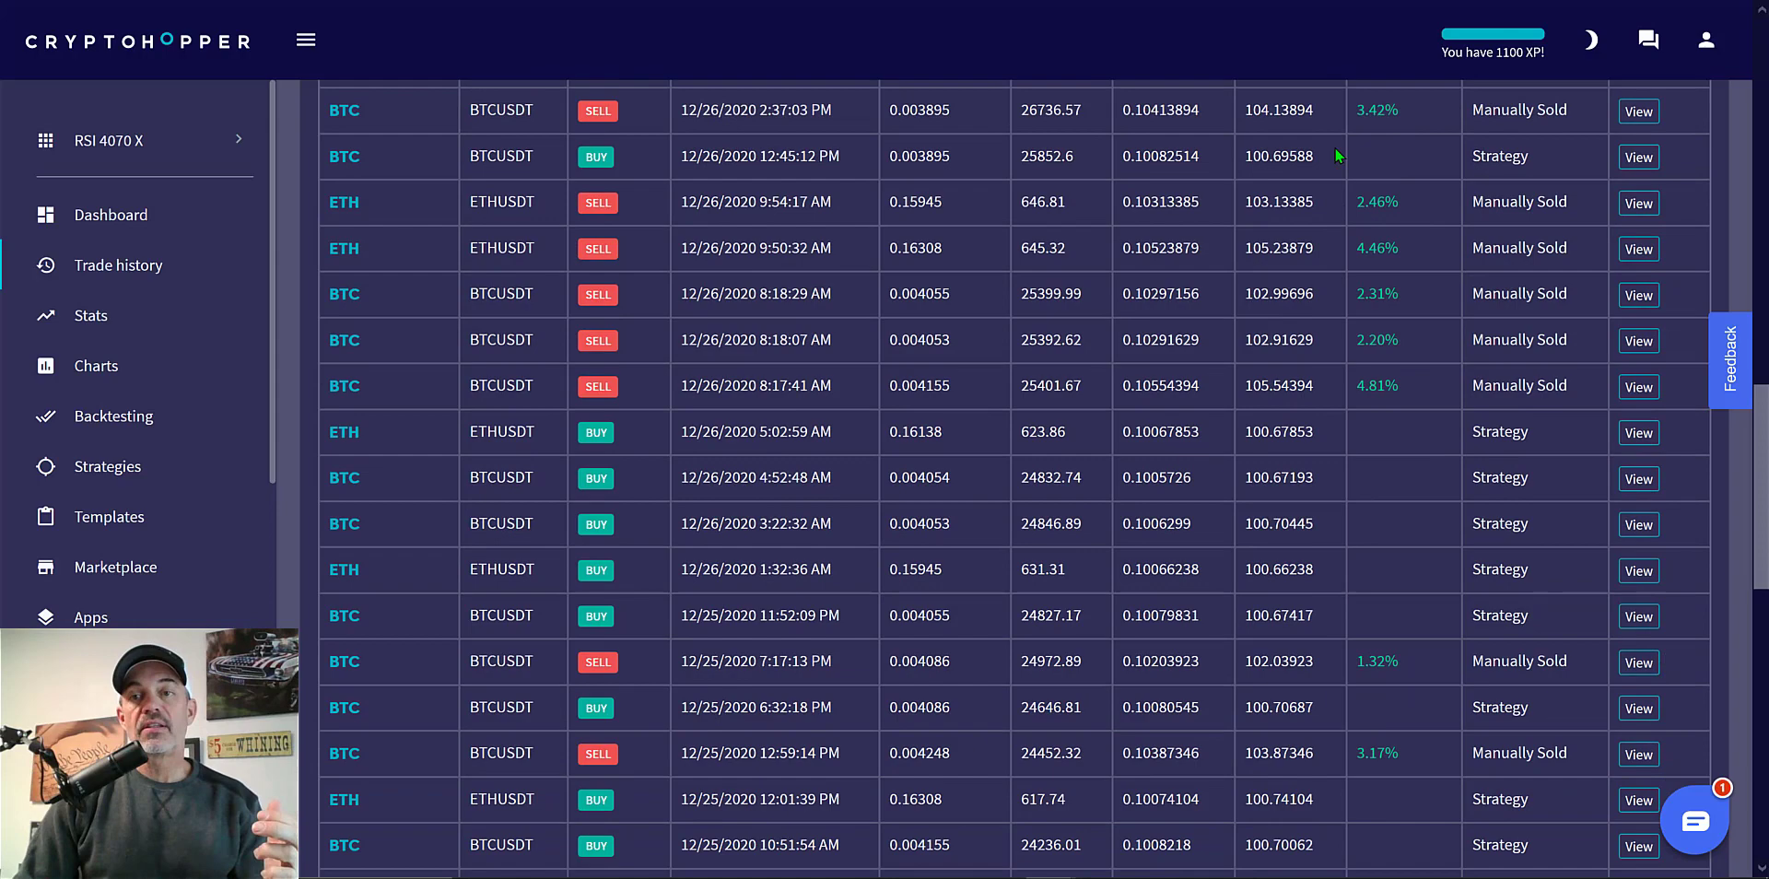
scroll(1754, 539, "down", 3)
scroll(1753, 539, "down", 3)
left_click_drag(1757, 567, 1757, 590)
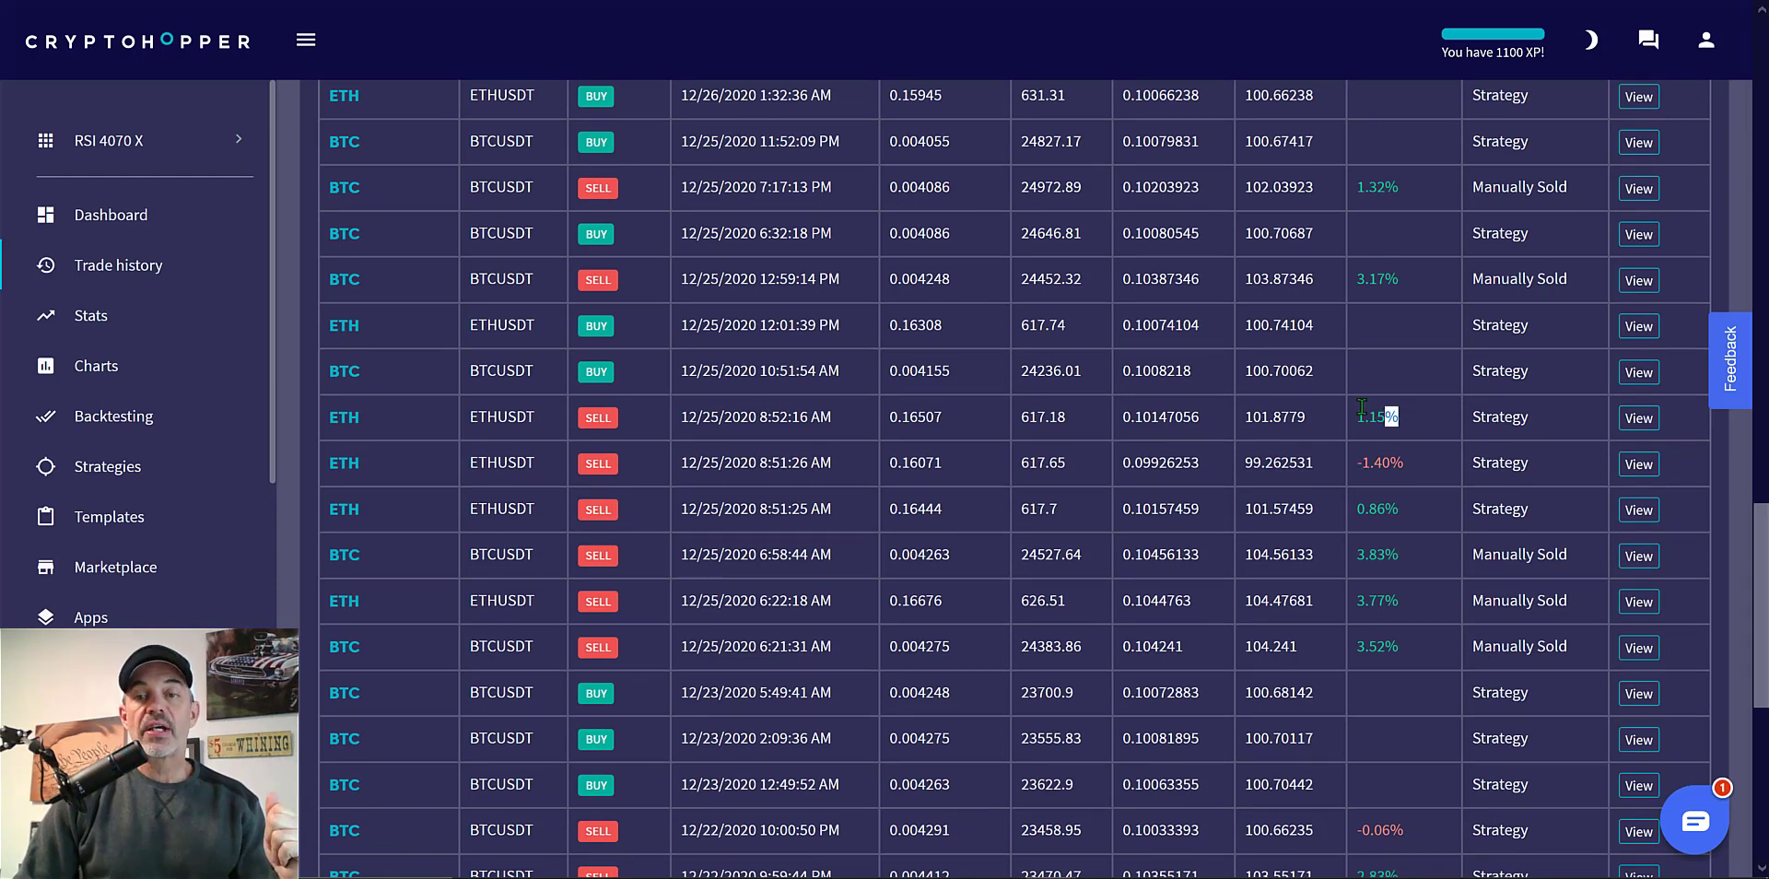
double_click(1379, 417)
left_click(1412, 512)
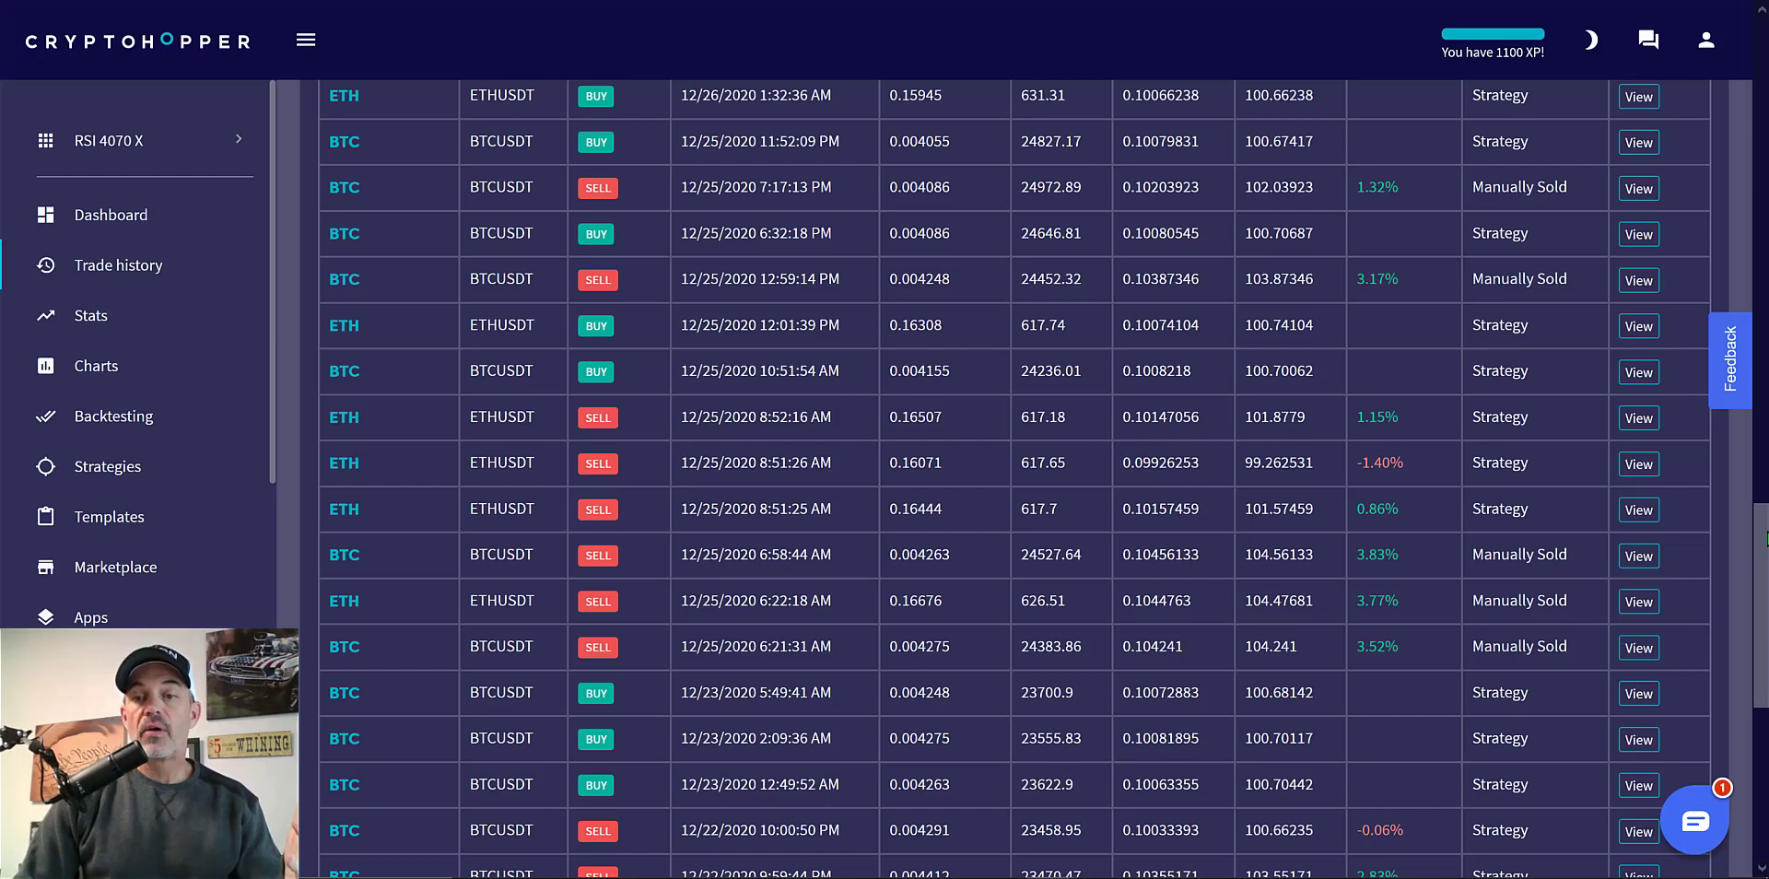
scroll(1760, 573, "down", 1)
scroll(1762, 574, "down", 1)
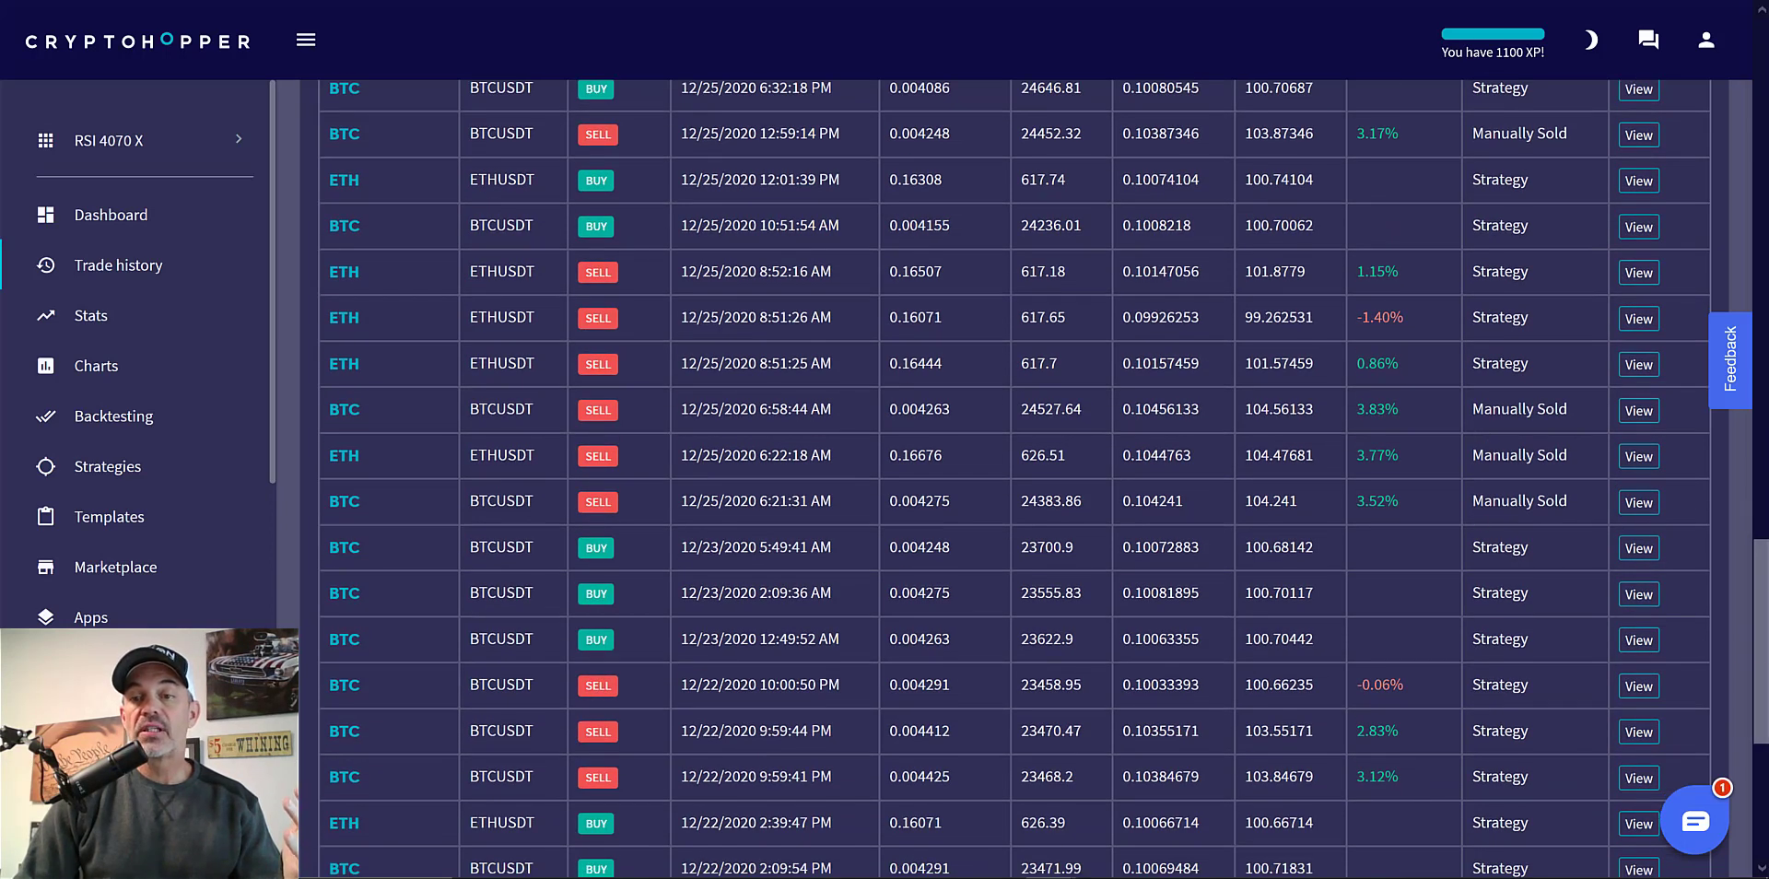
scroll(1472, 439, "down", 3)
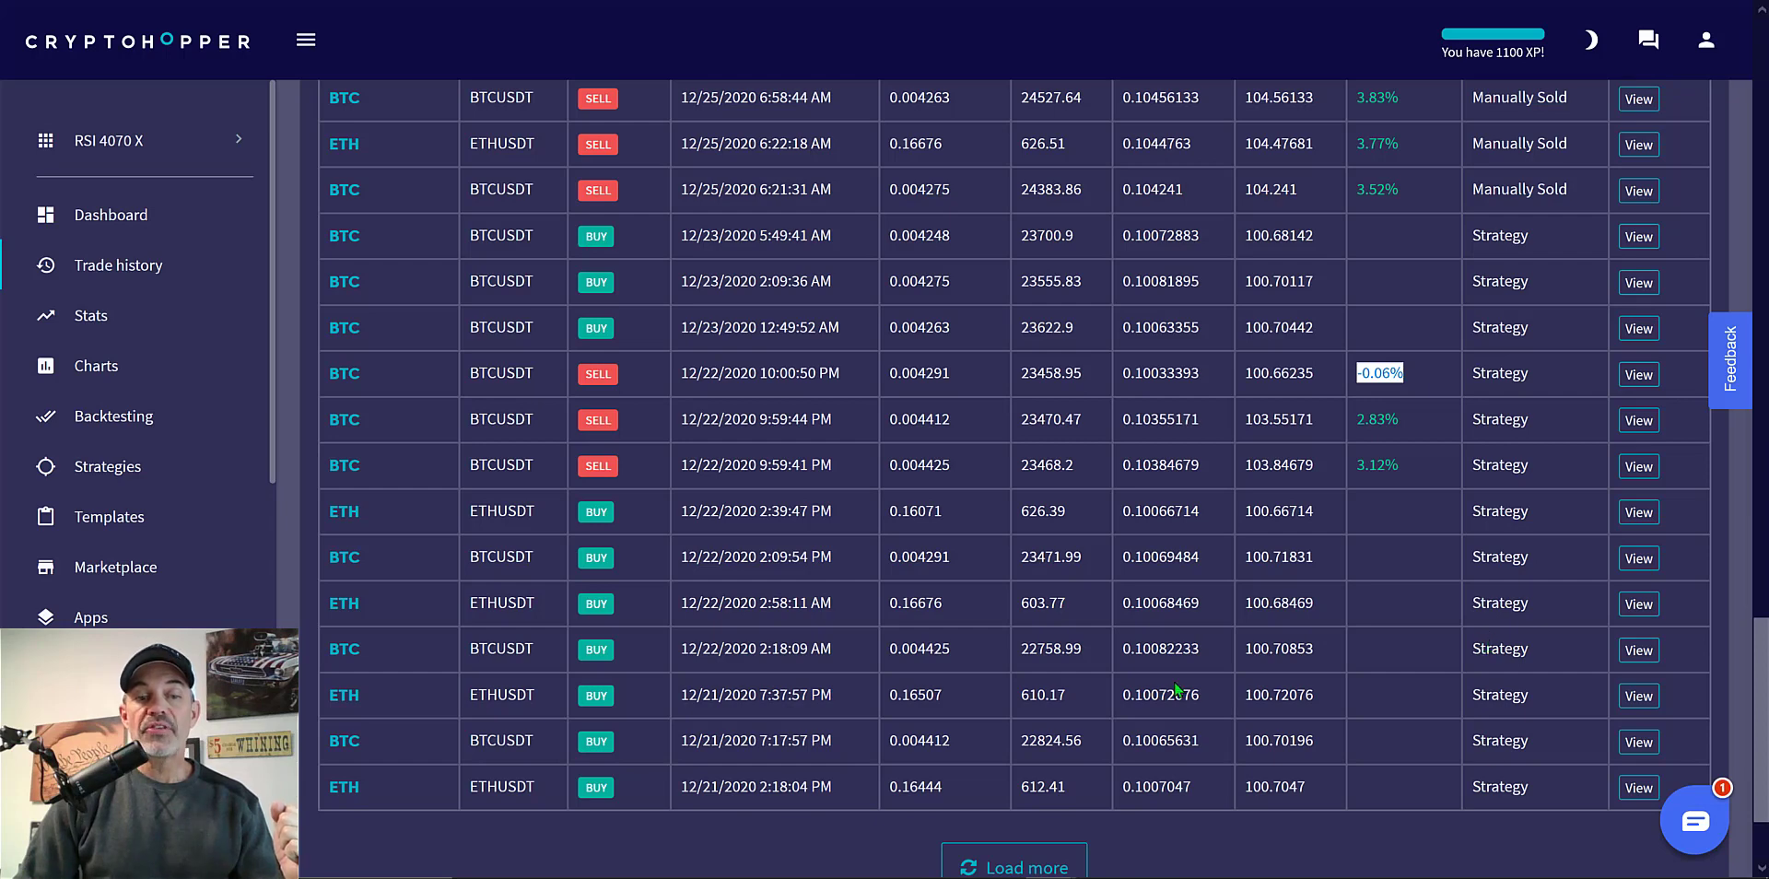
left_click_drag(685, 786, 821, 780)
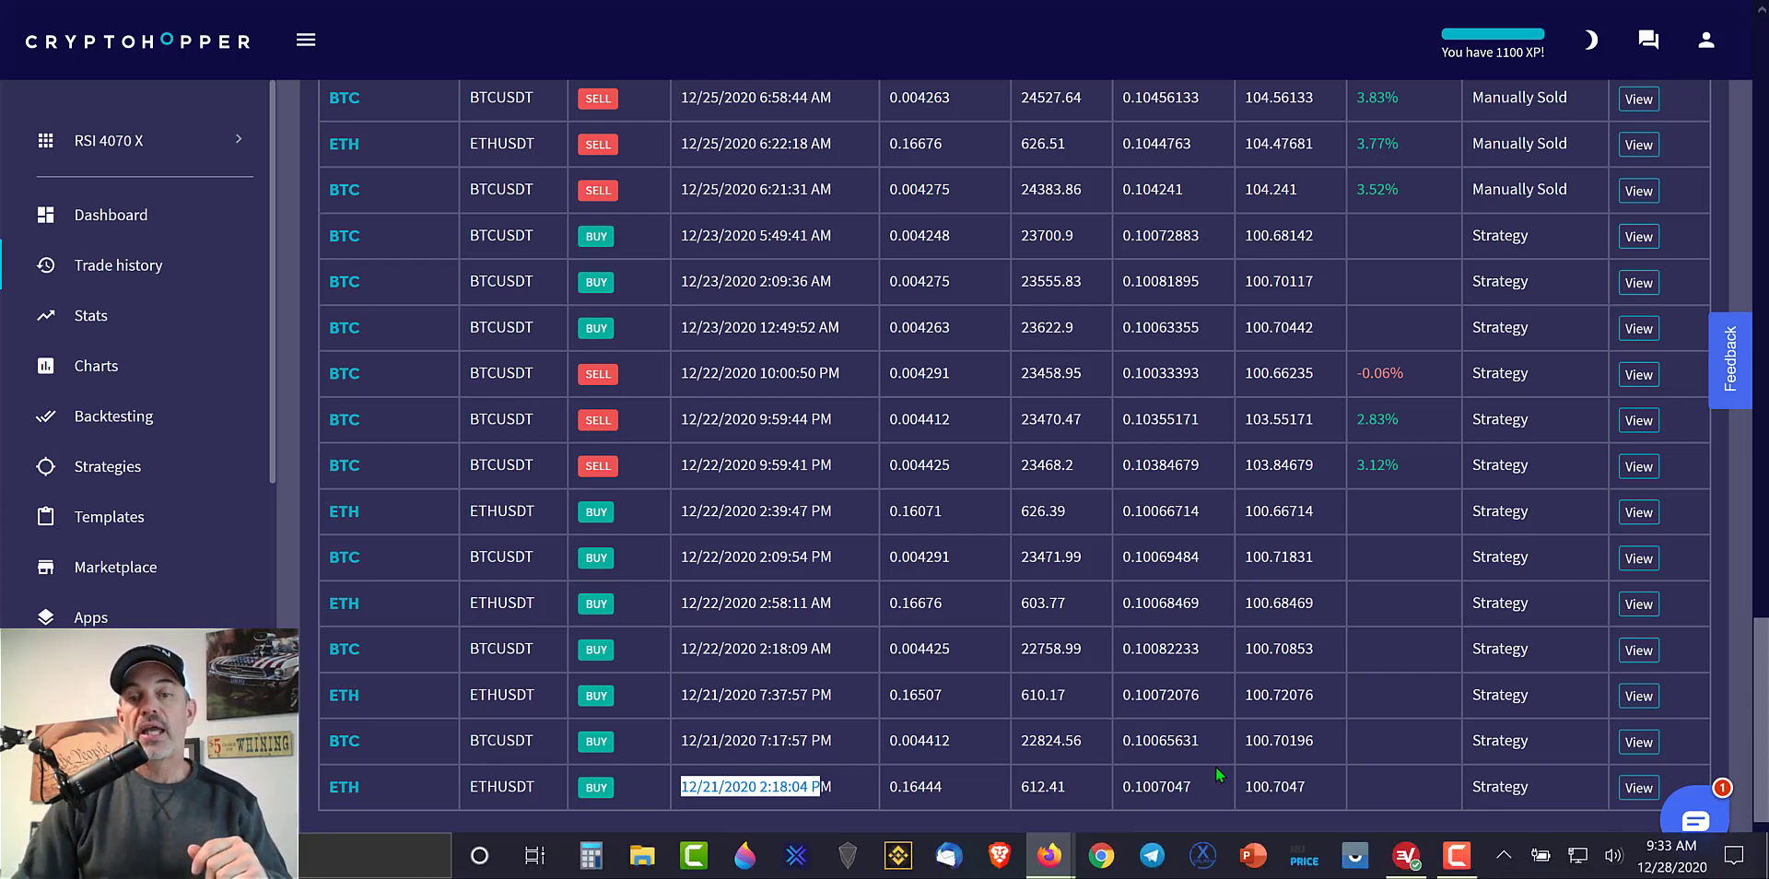
left_click(1375, 745)
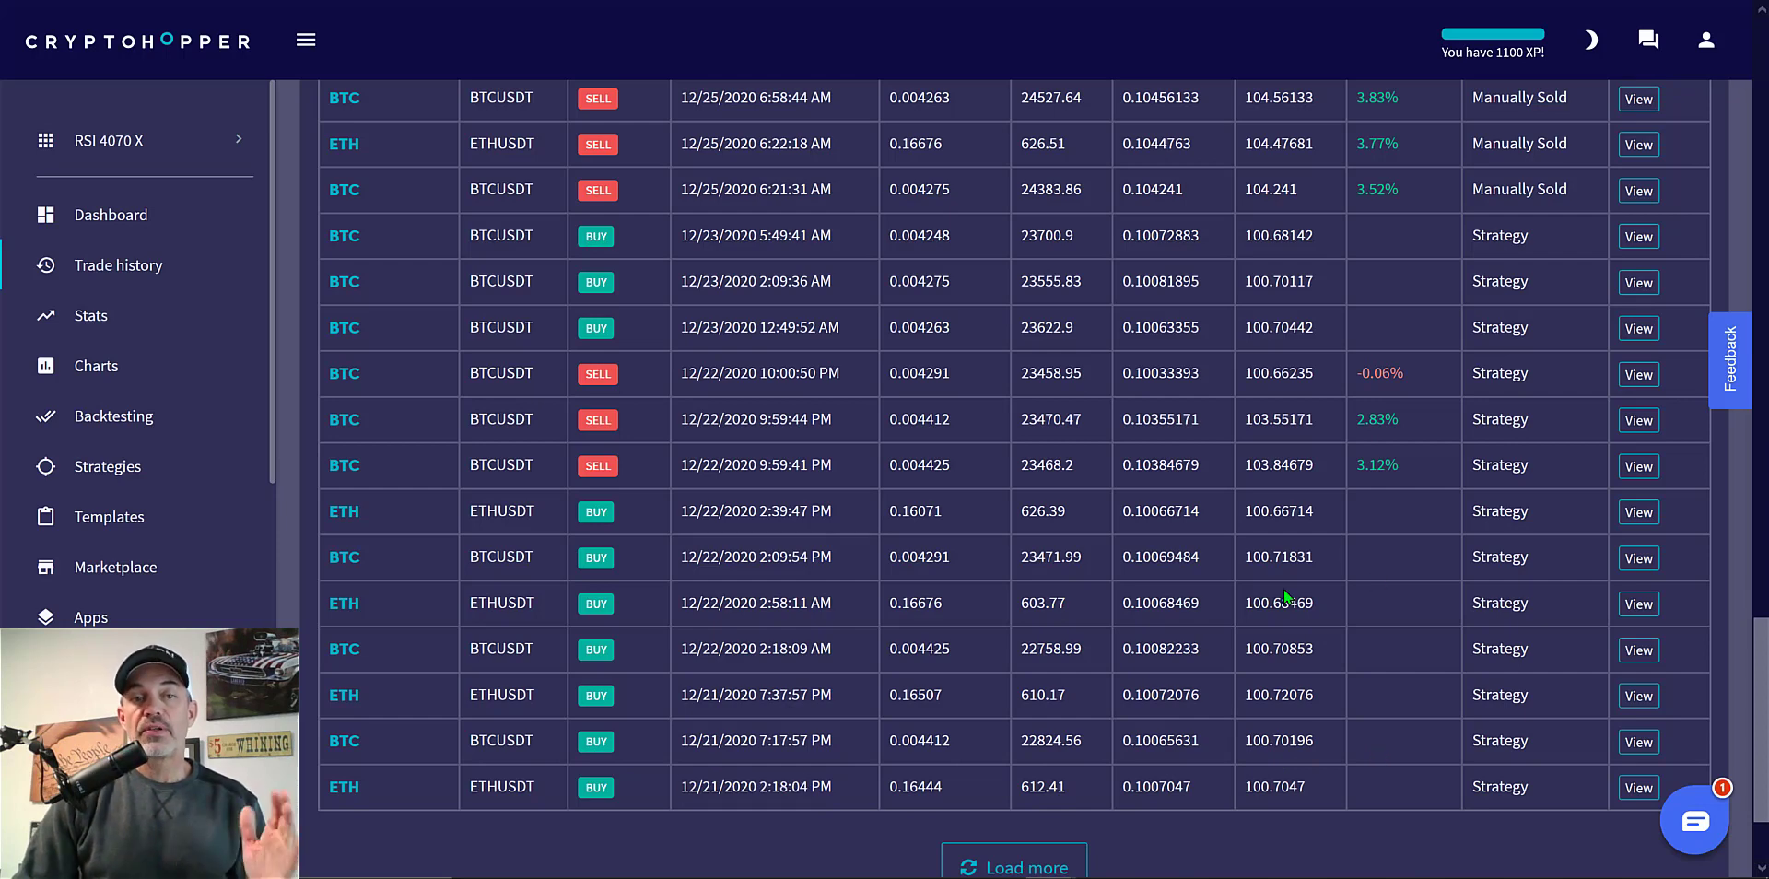
left_click(118, 465)
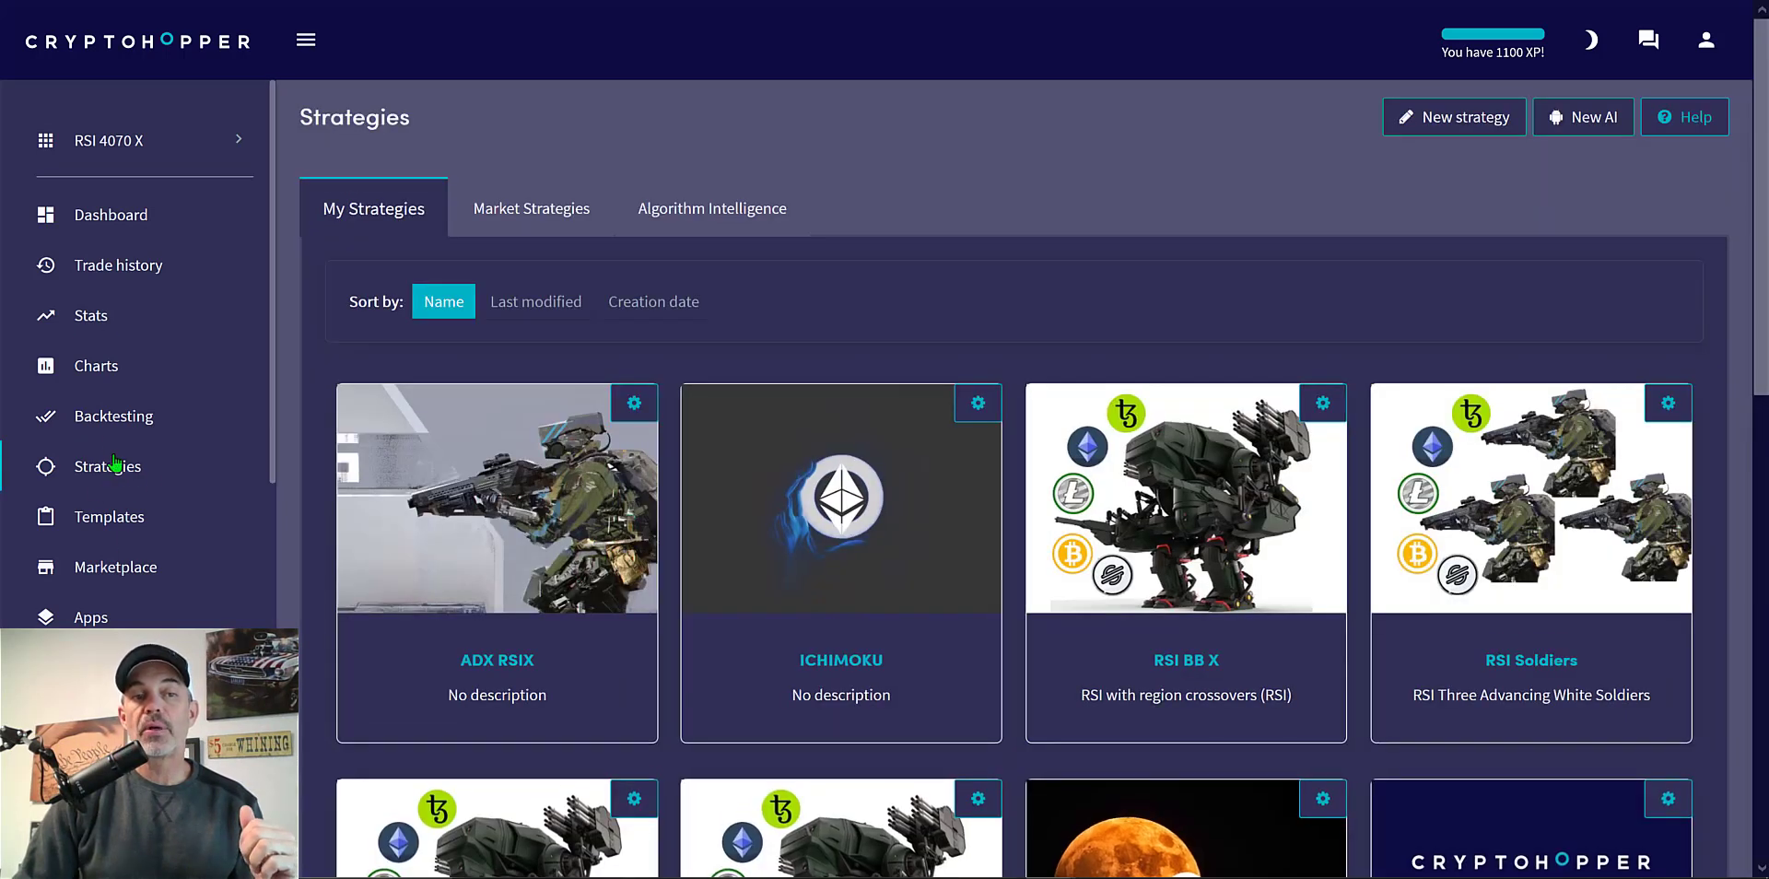
Open the RSI X 4070 strategy and view its buy RSI settings: 5 minutes, period 9, >= 40.
scroll(842, 376, "down", 5)
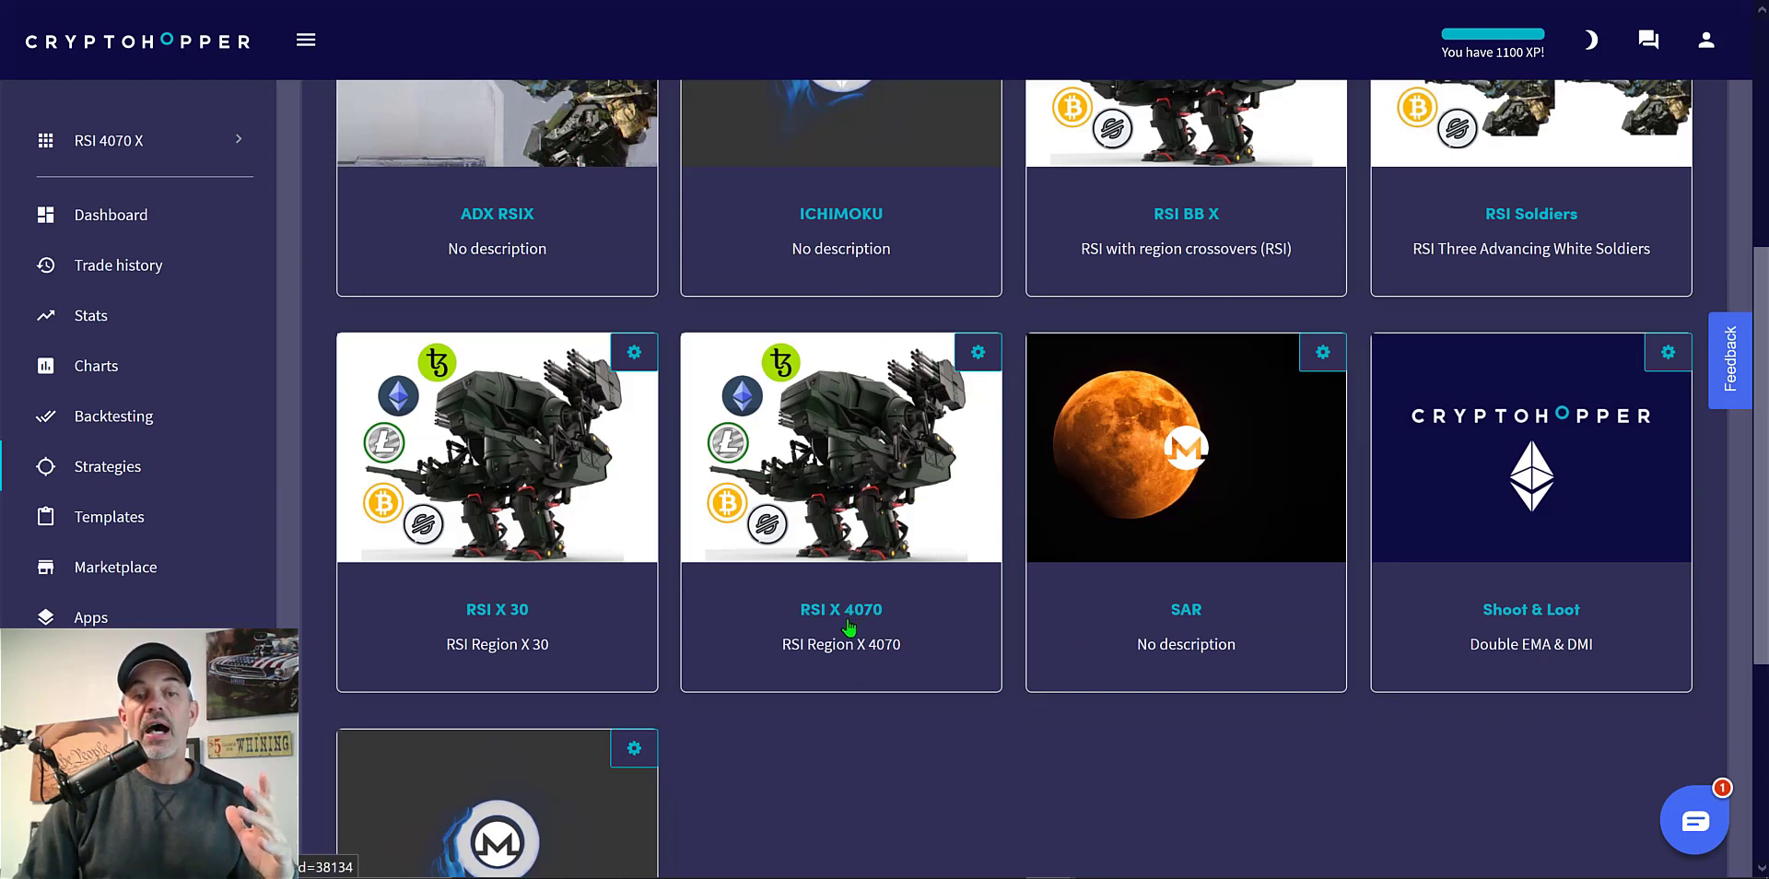
left_click(875, 427)
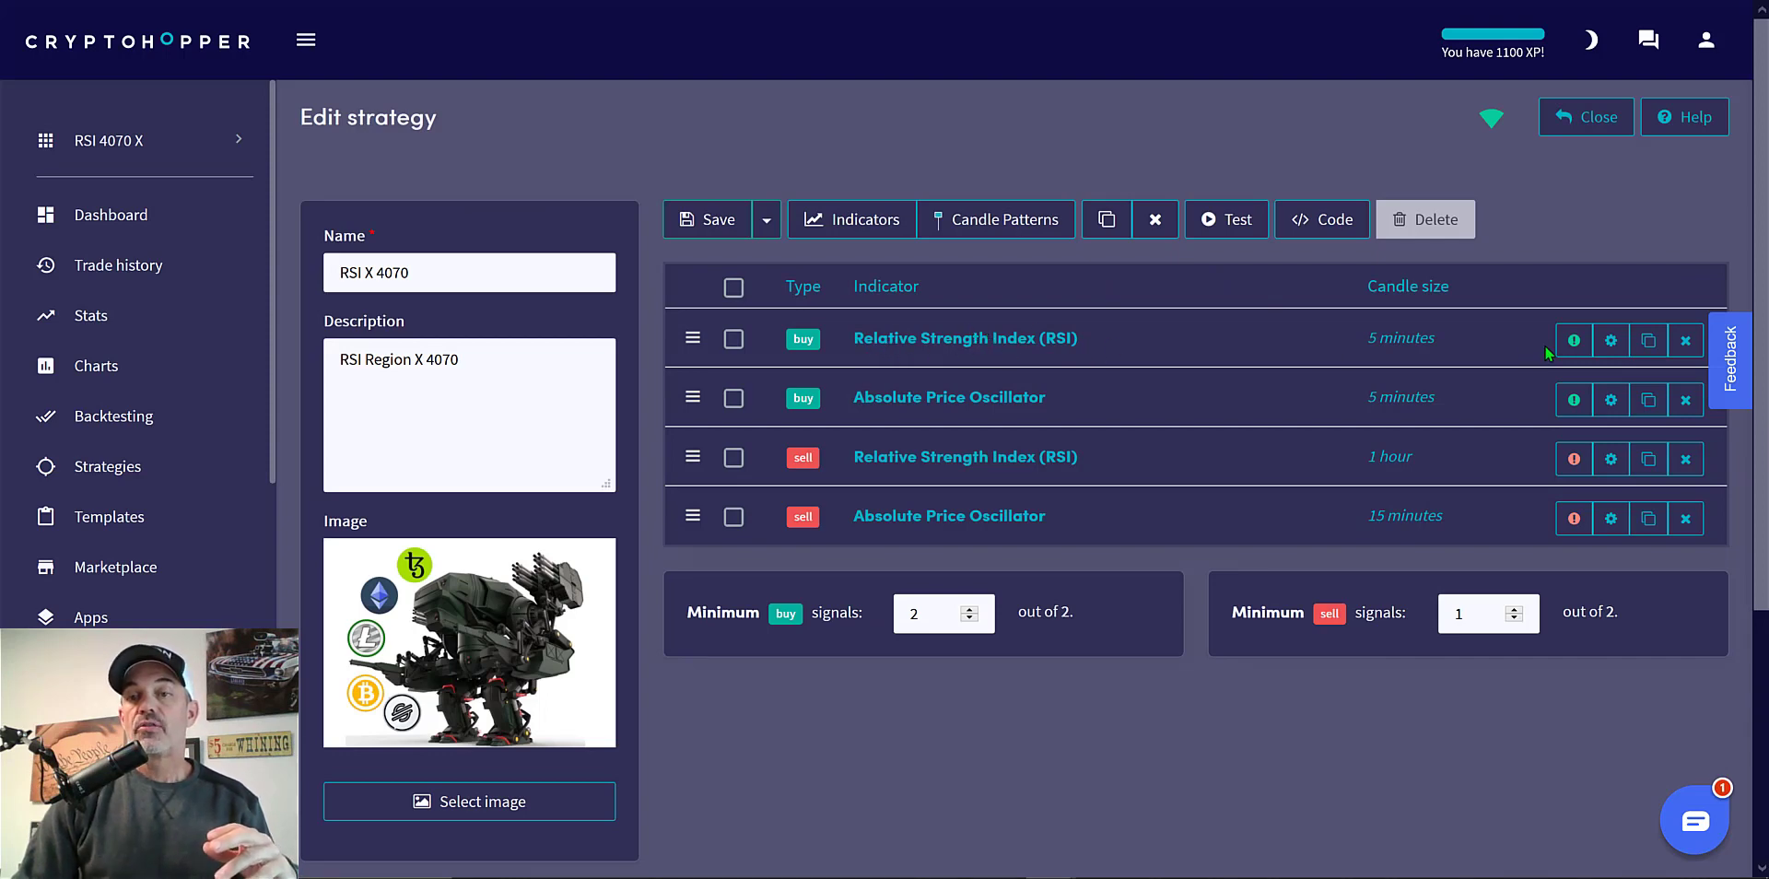
left_click(1611, 341)
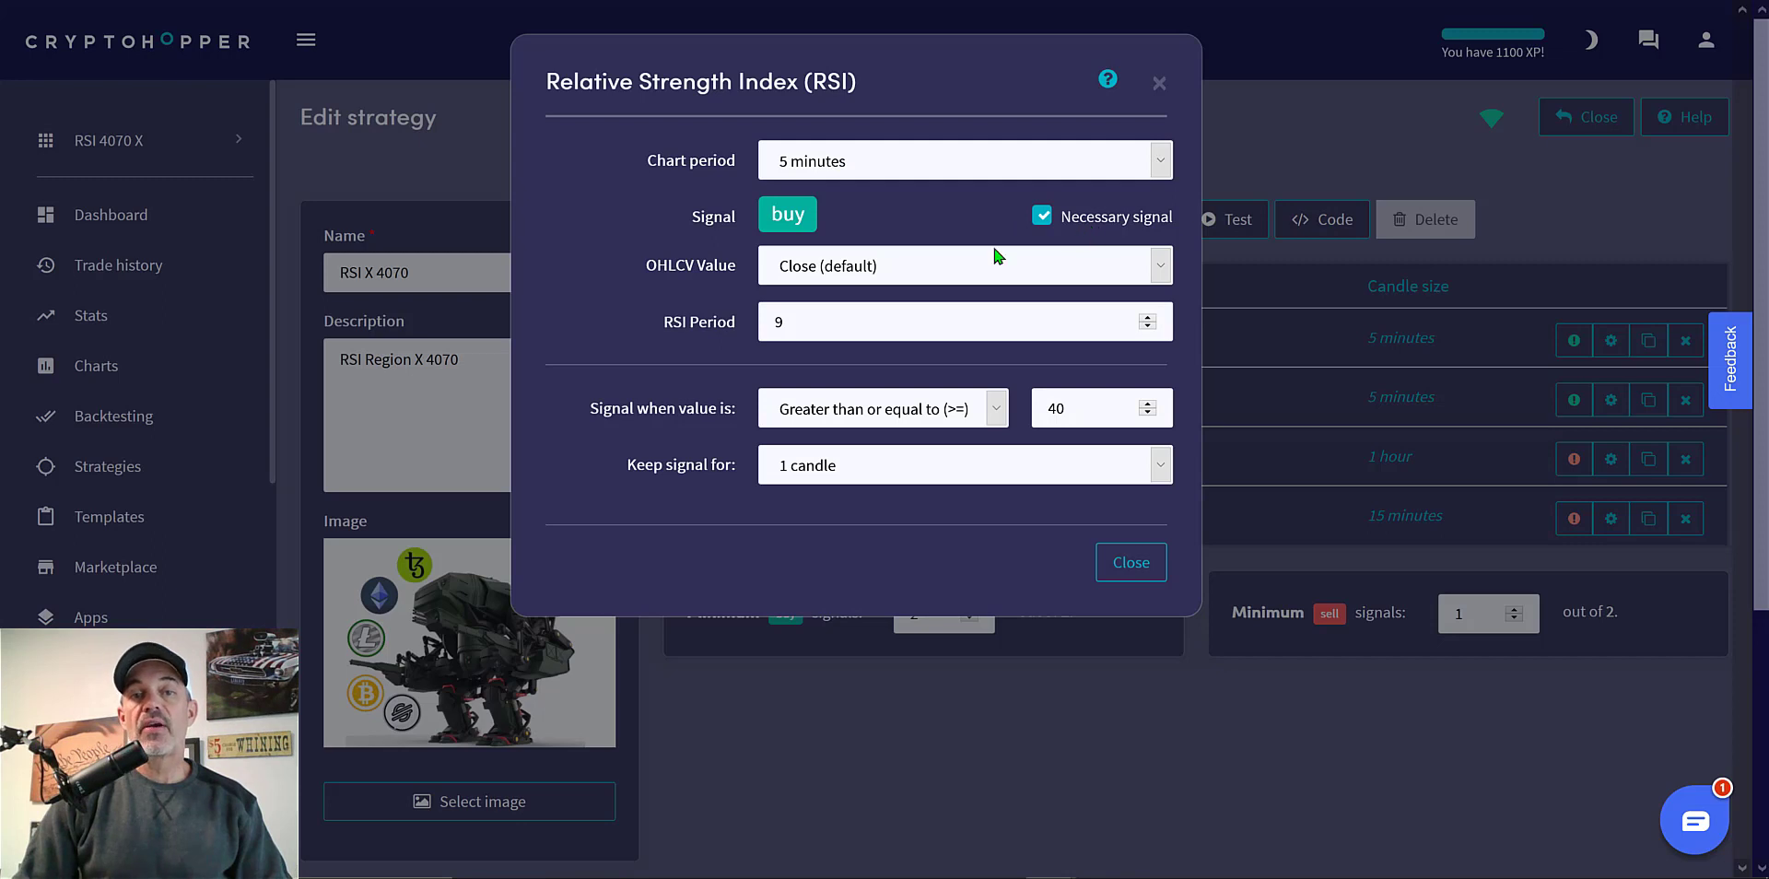
left_click(779, 320)
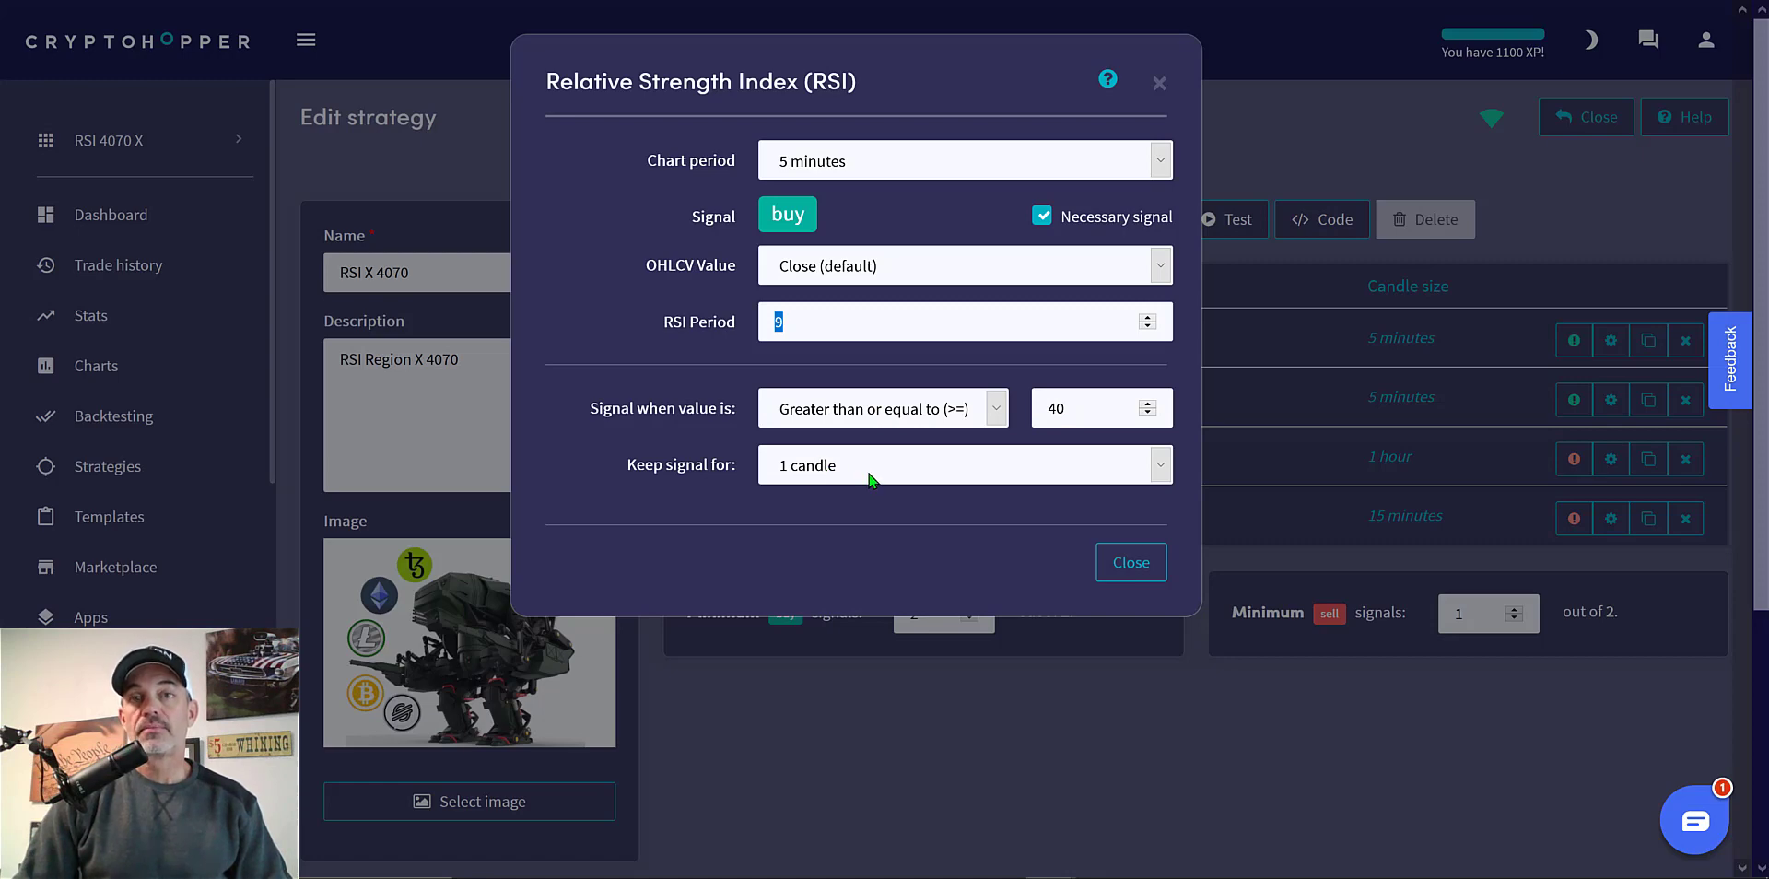
left_click(914, 100)
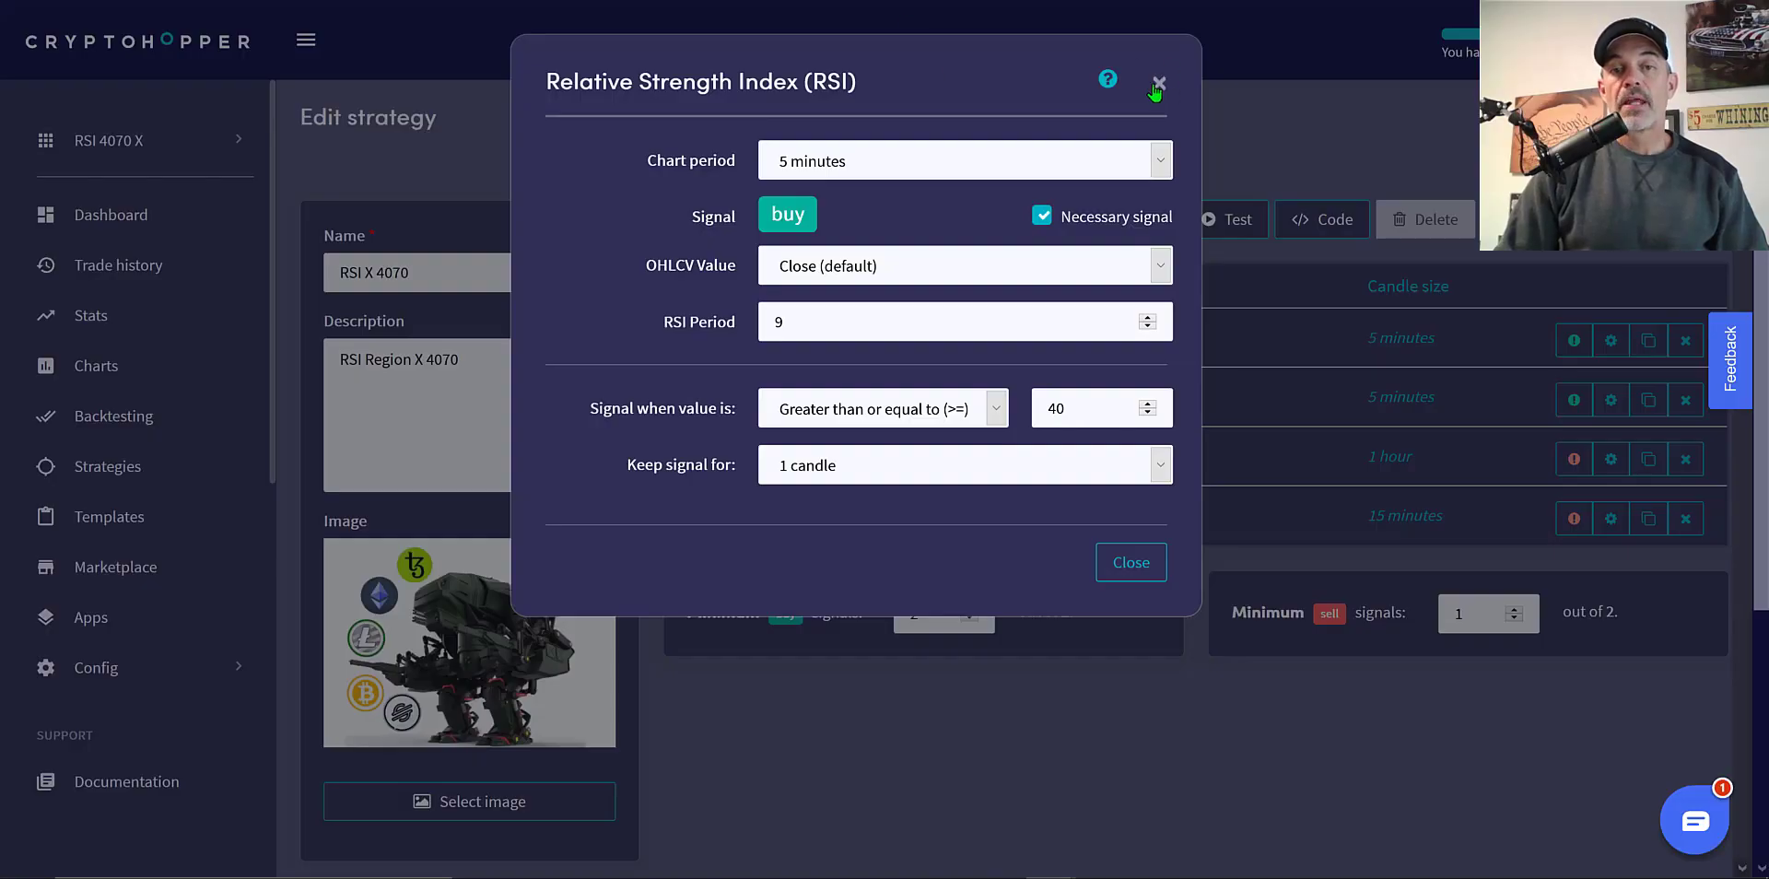
Close the buy RSI settings, review the buy Absolute Price Oscillator settings, then close them.
left_click(1157, 85)
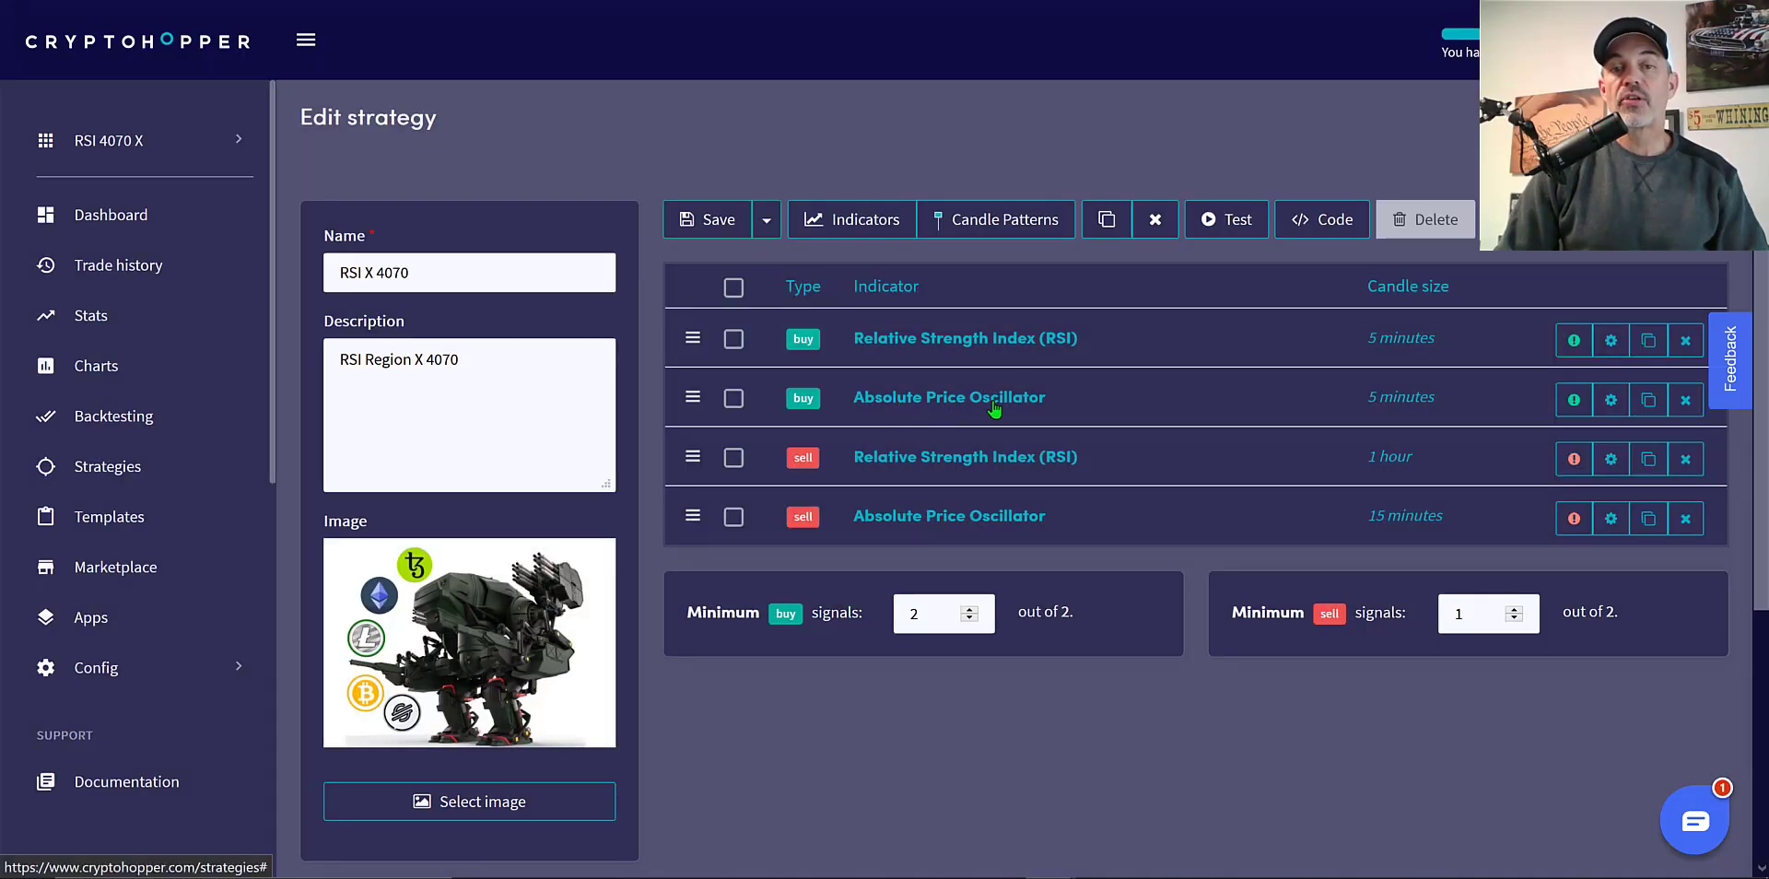
left_click(1610, 402)
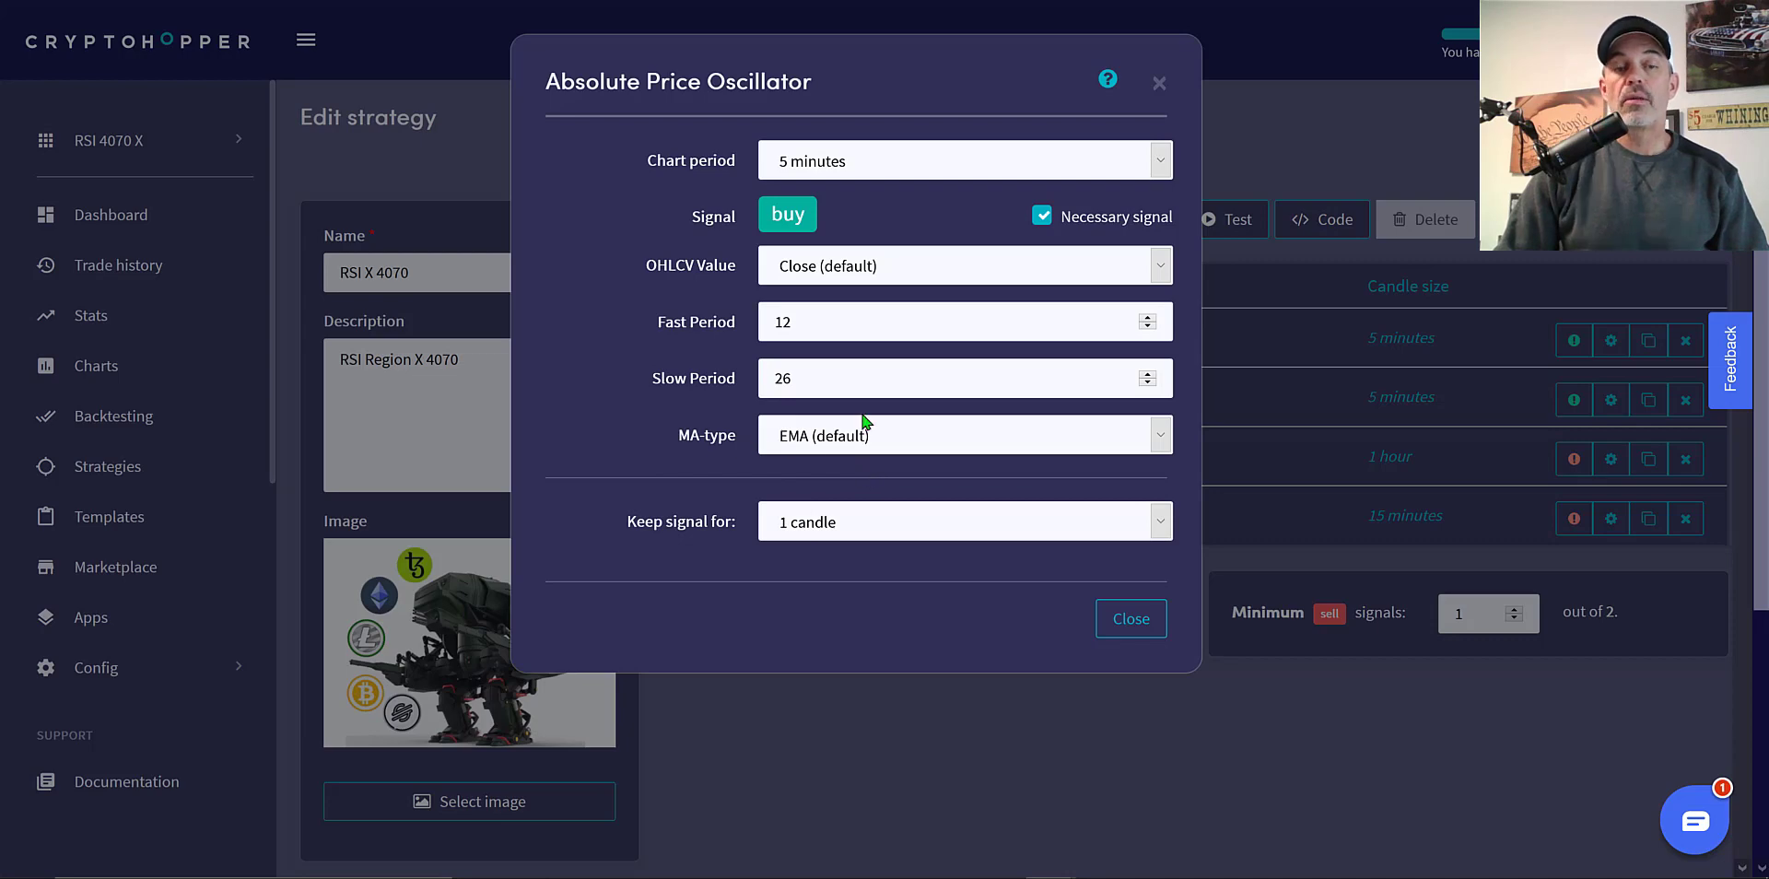
left_click(1120, 623)
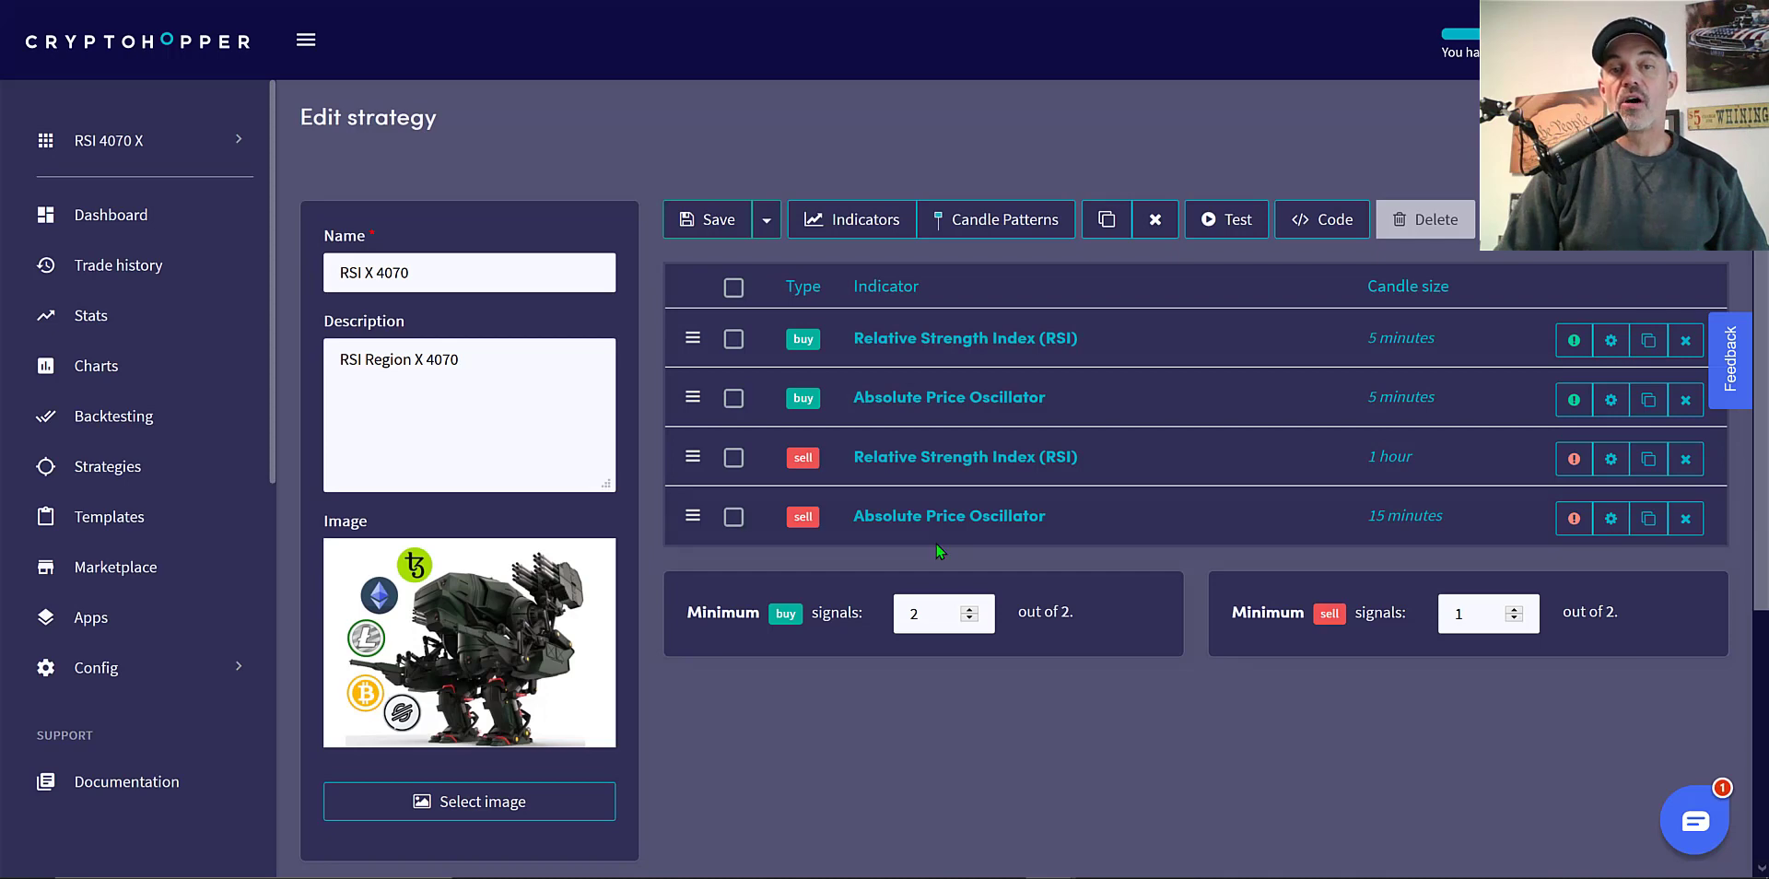
Review the sell RSI settings, checking the chart periods and keeping 1 hour.
left_click(1475, 479)
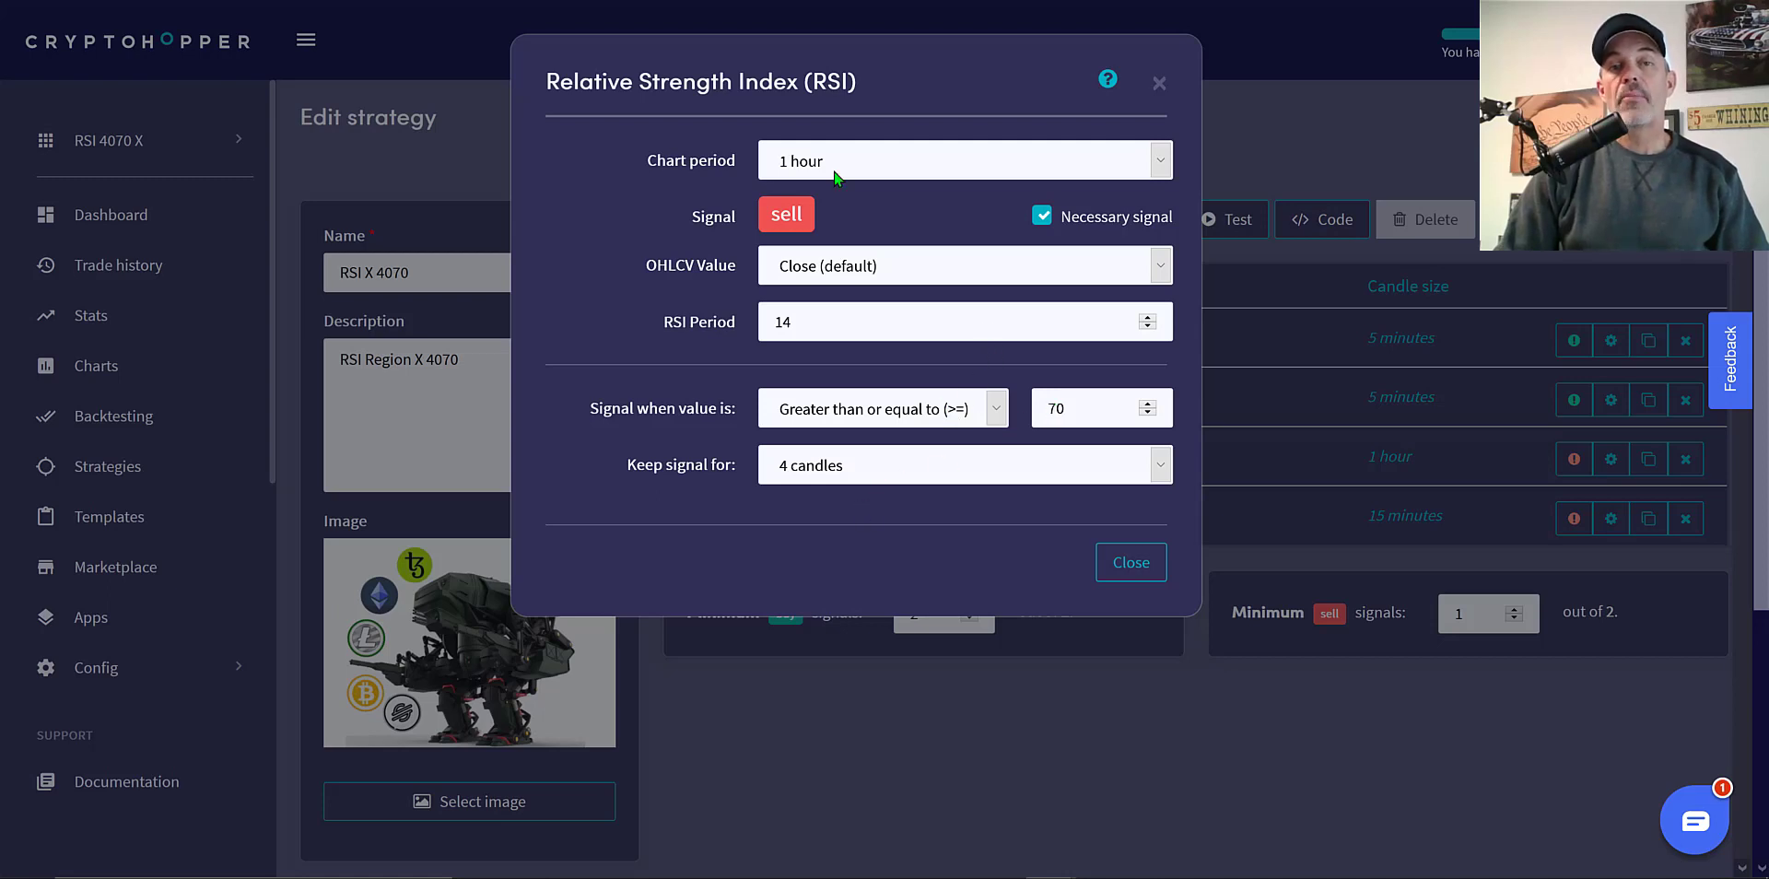
left_click(794, 159)
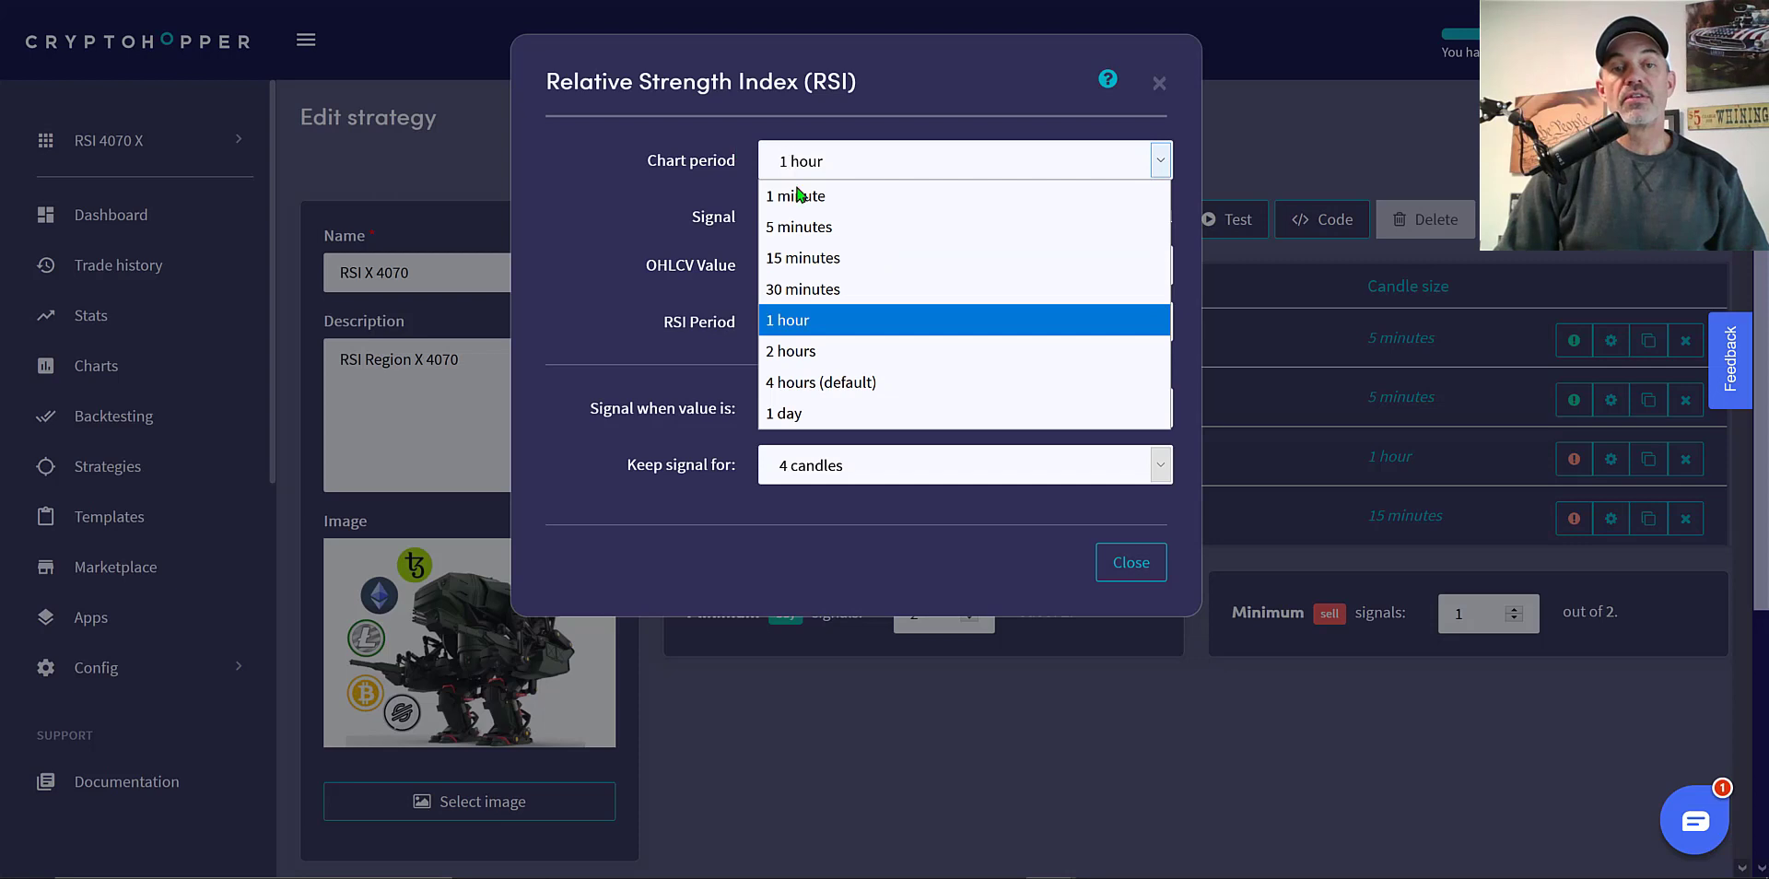
left_click(798, 328)
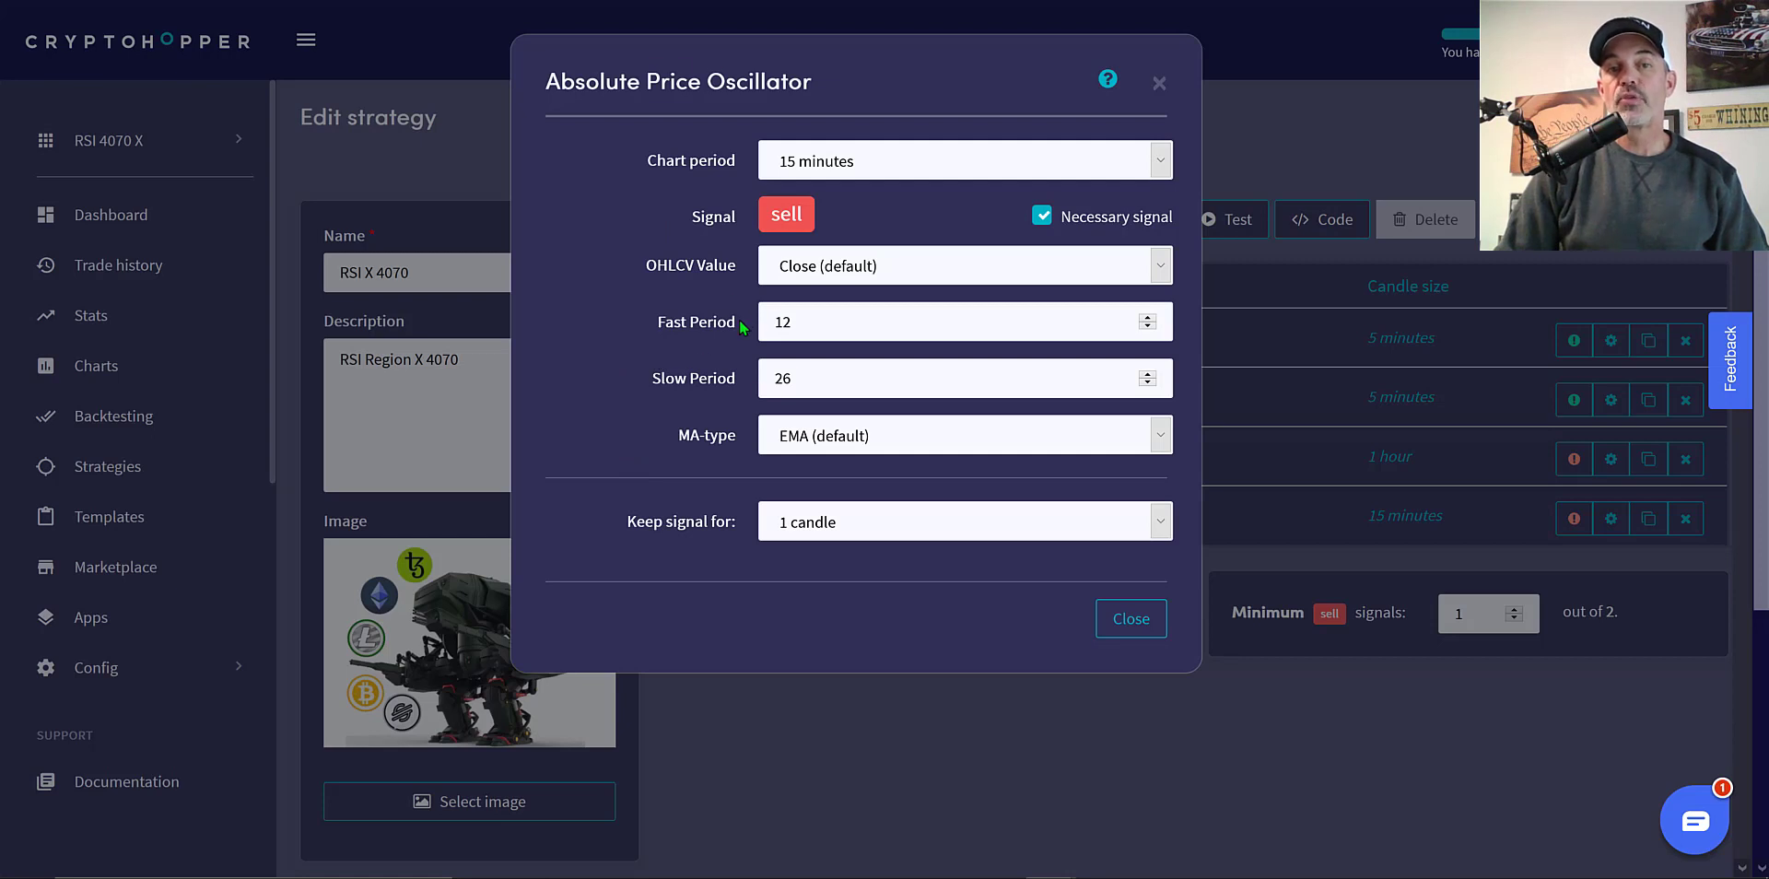
Highlight 'Price' in the sell Absolute Price Oscillator title, close it, and return to the Dashboard.
left_click_drag(646, 81, 715, 77)
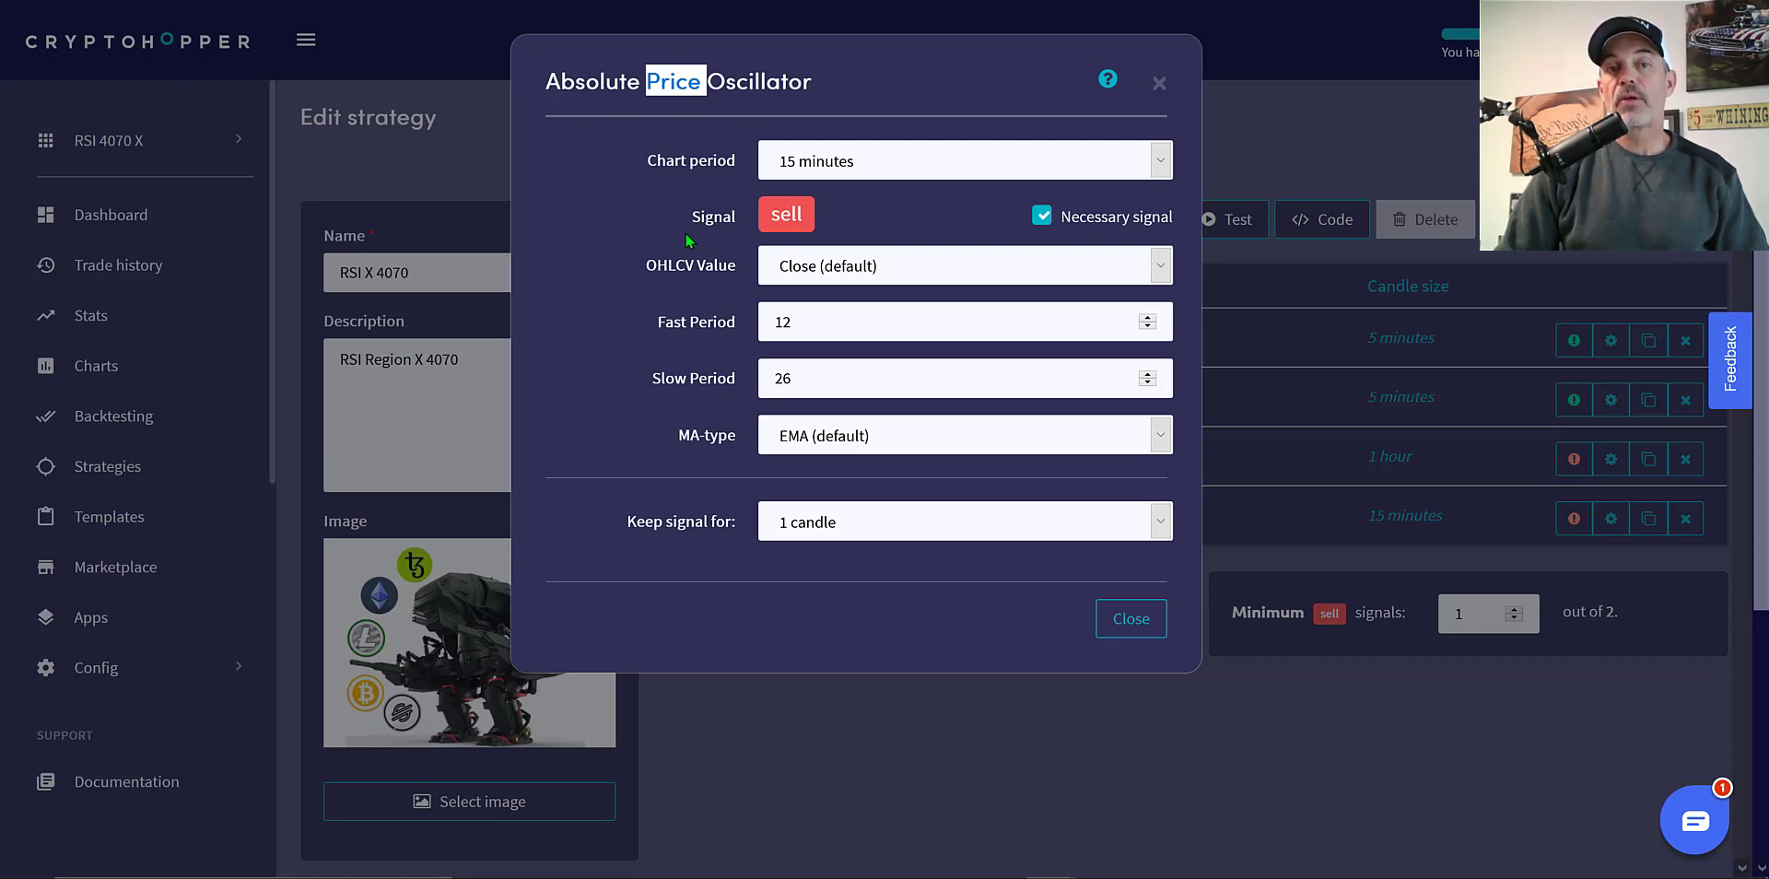
left_click(1159, 84)
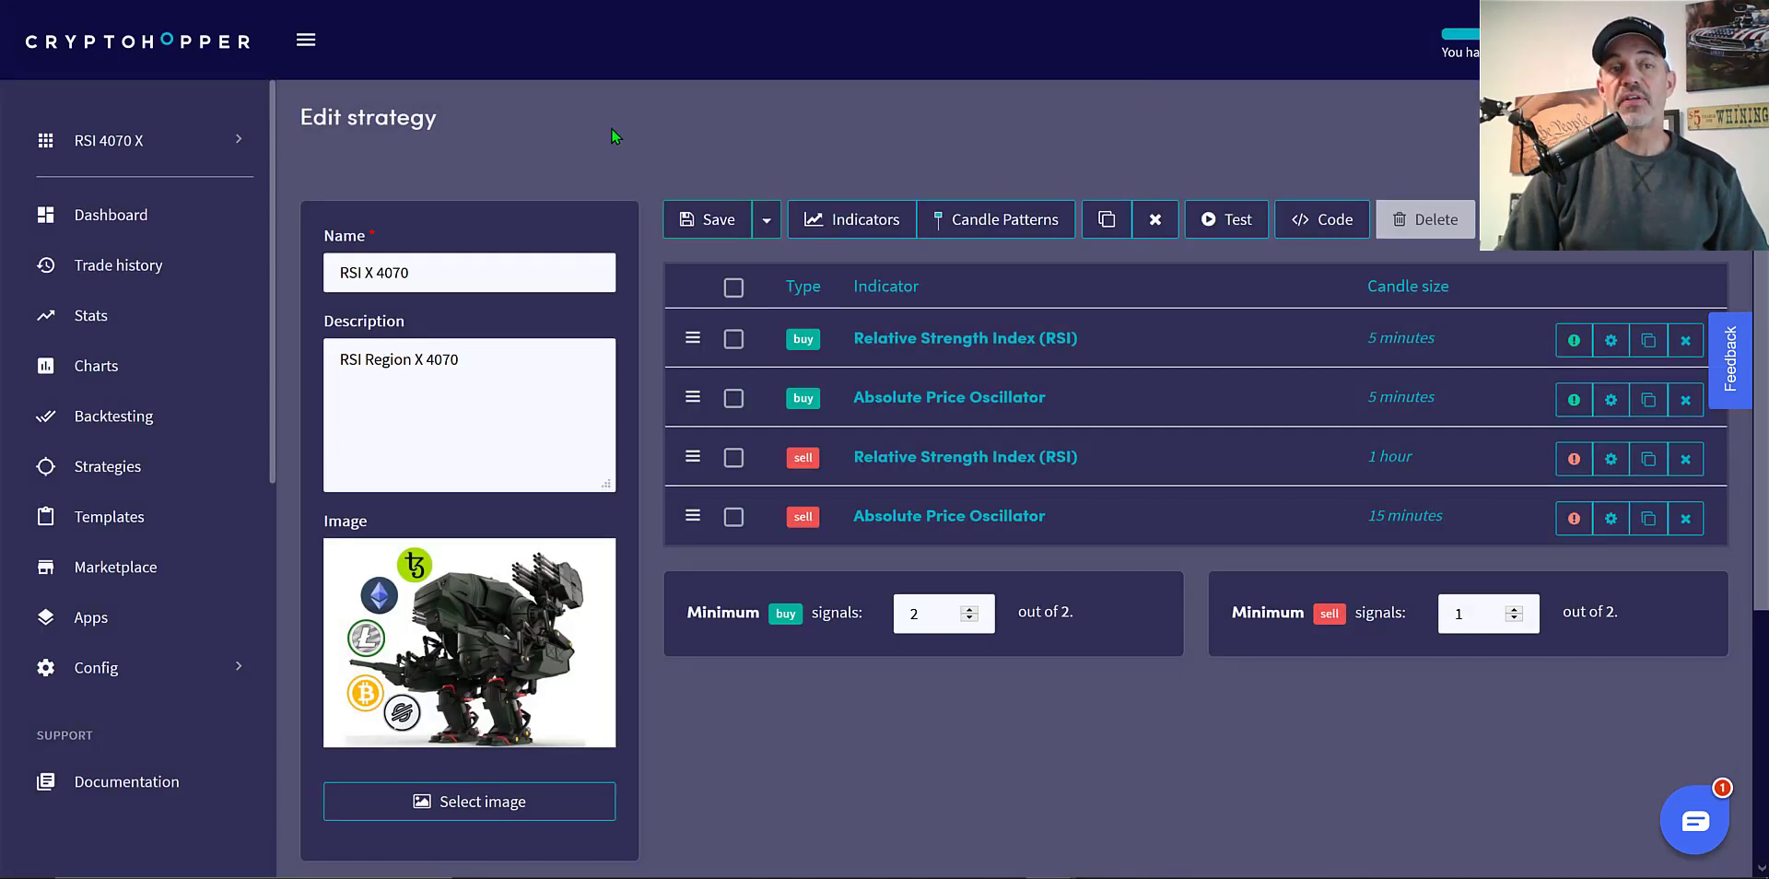
left_click(112, 218)
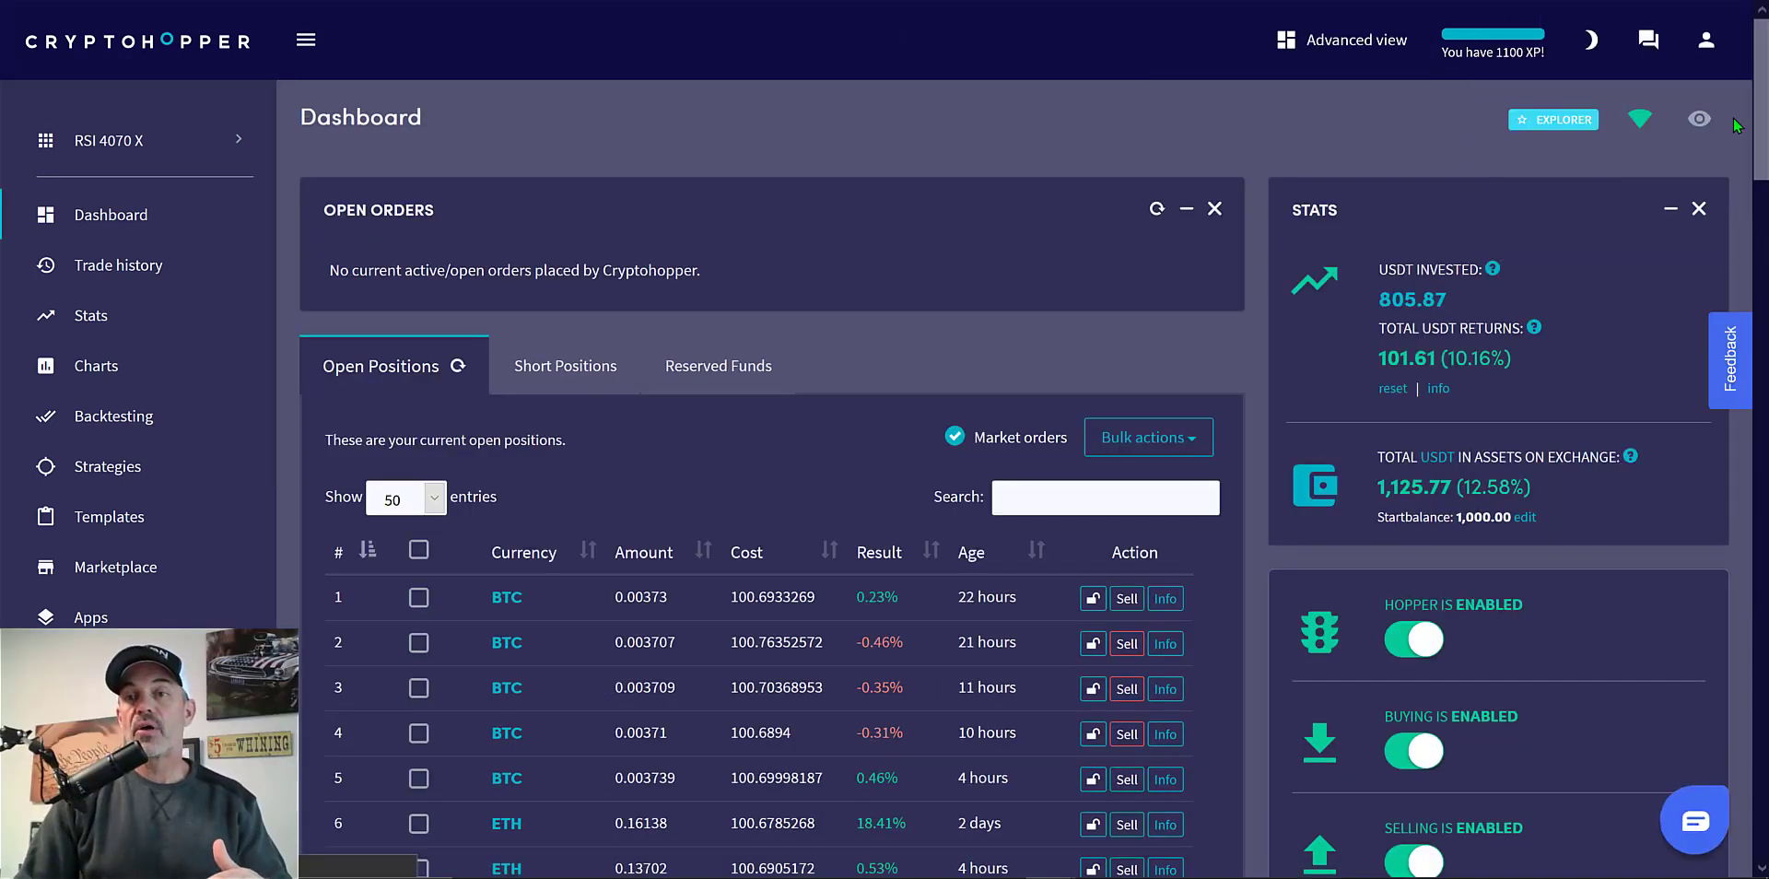
Scroll down to Open Positions and highlight row 6's ETH amount, cost and result.
scroll(1760, 106, "down", 1)
scroll(1760, 106, "down", 1)
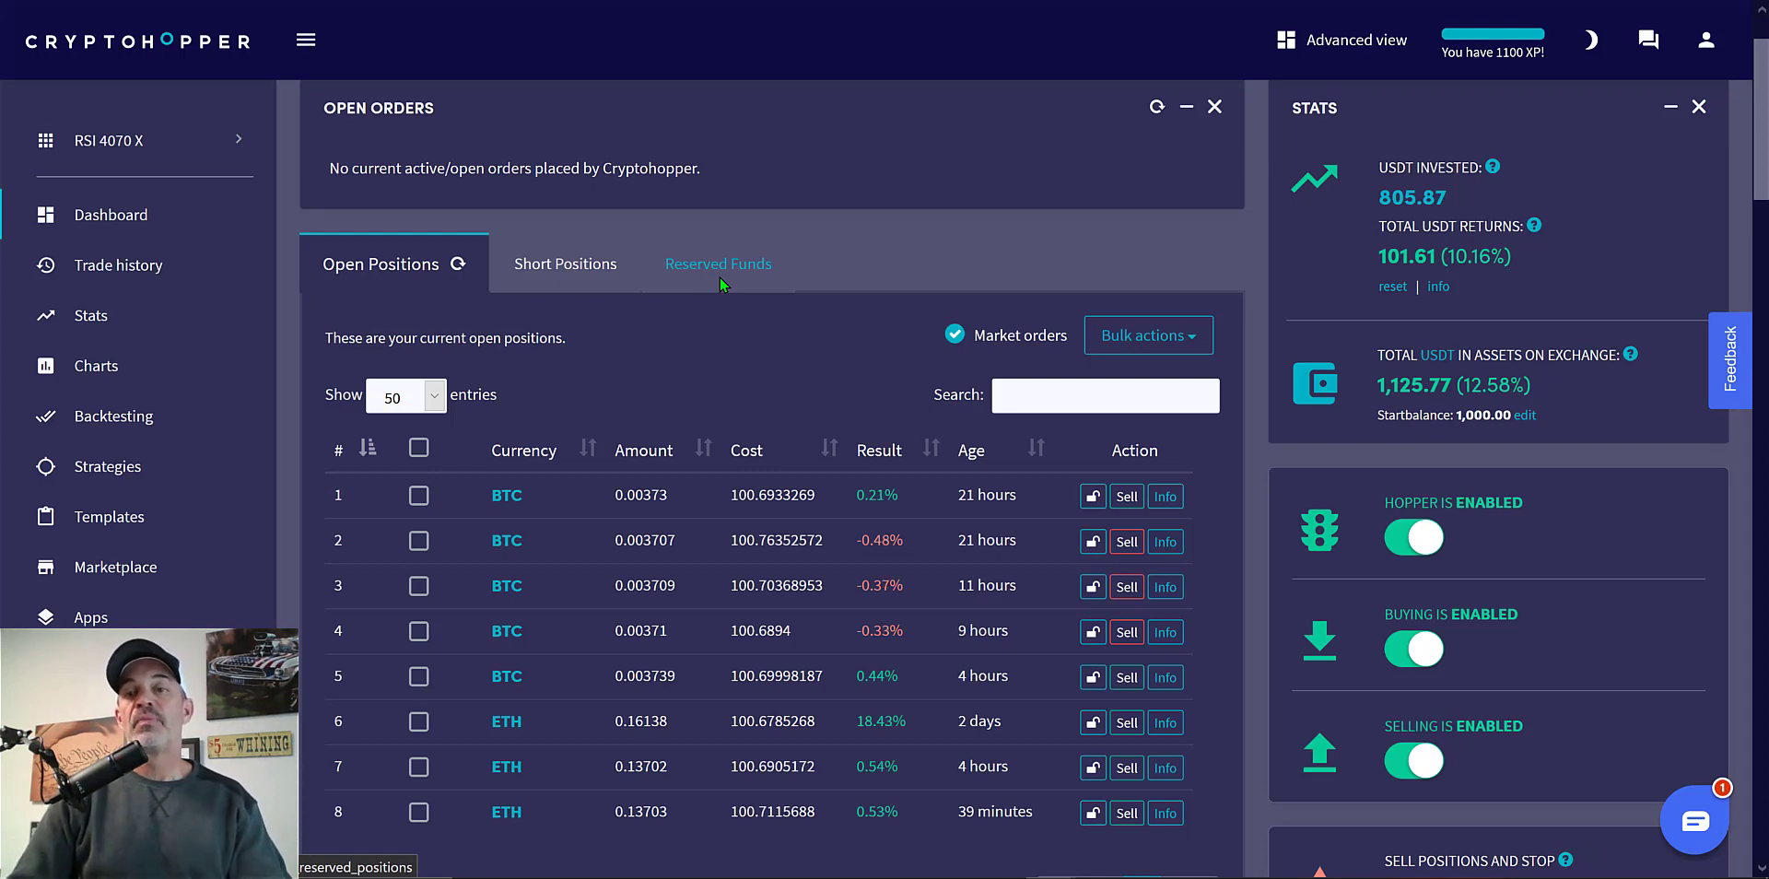
scroll(844, 710, "down", 1)
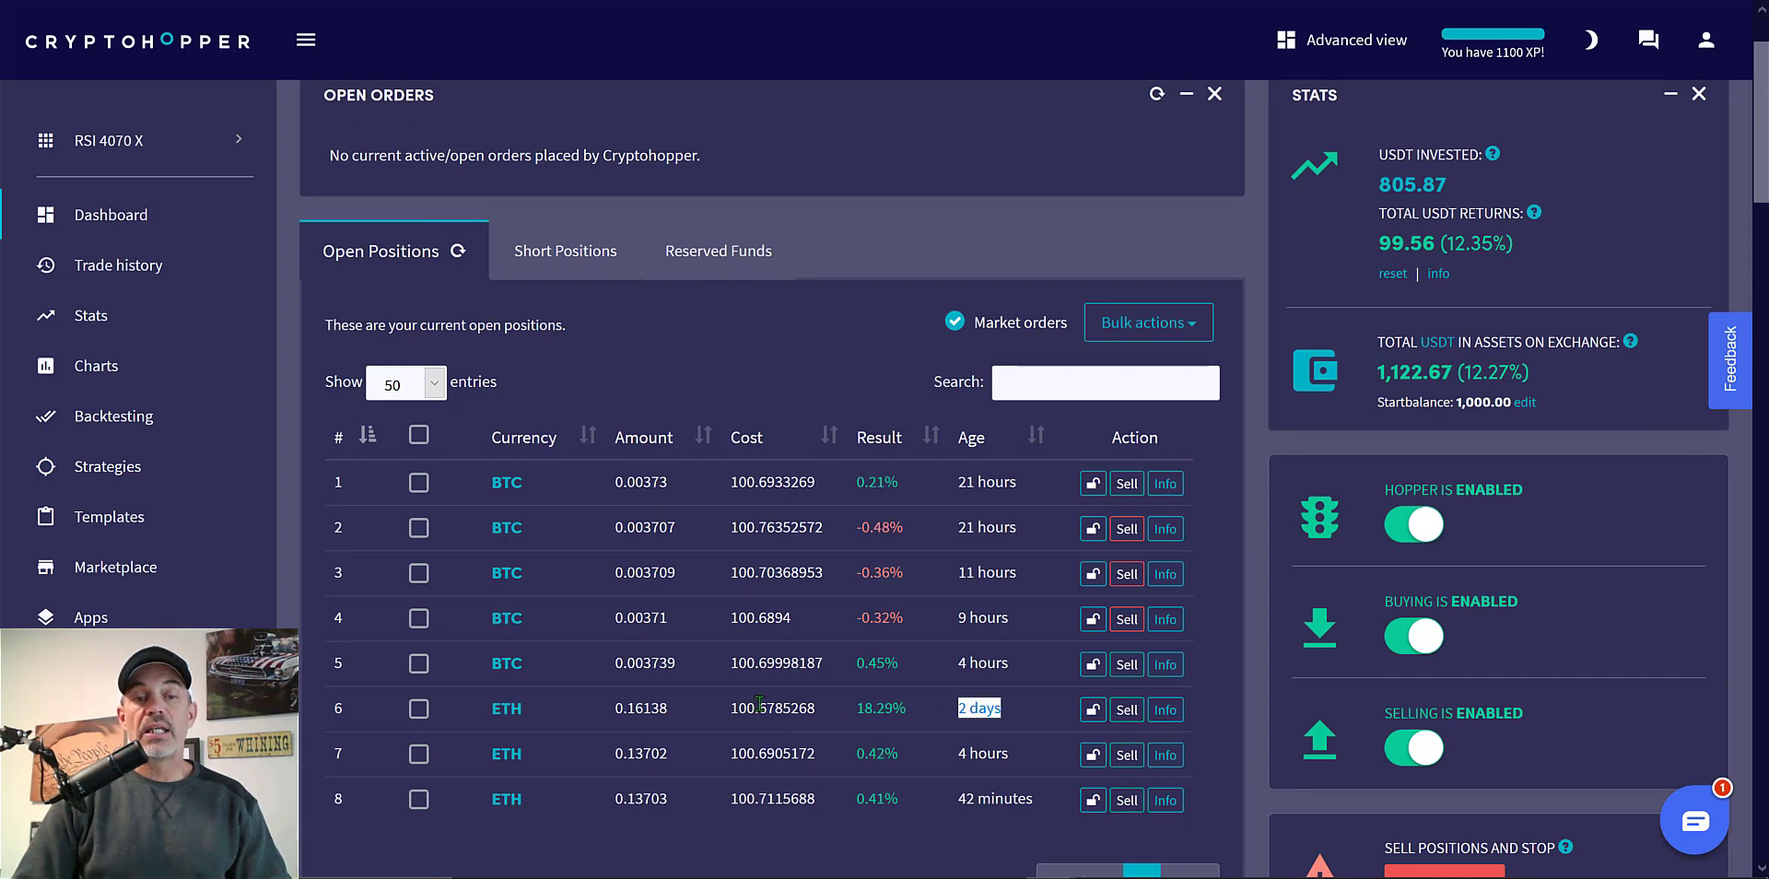
left_click_drag(731, 710, 930, 708)
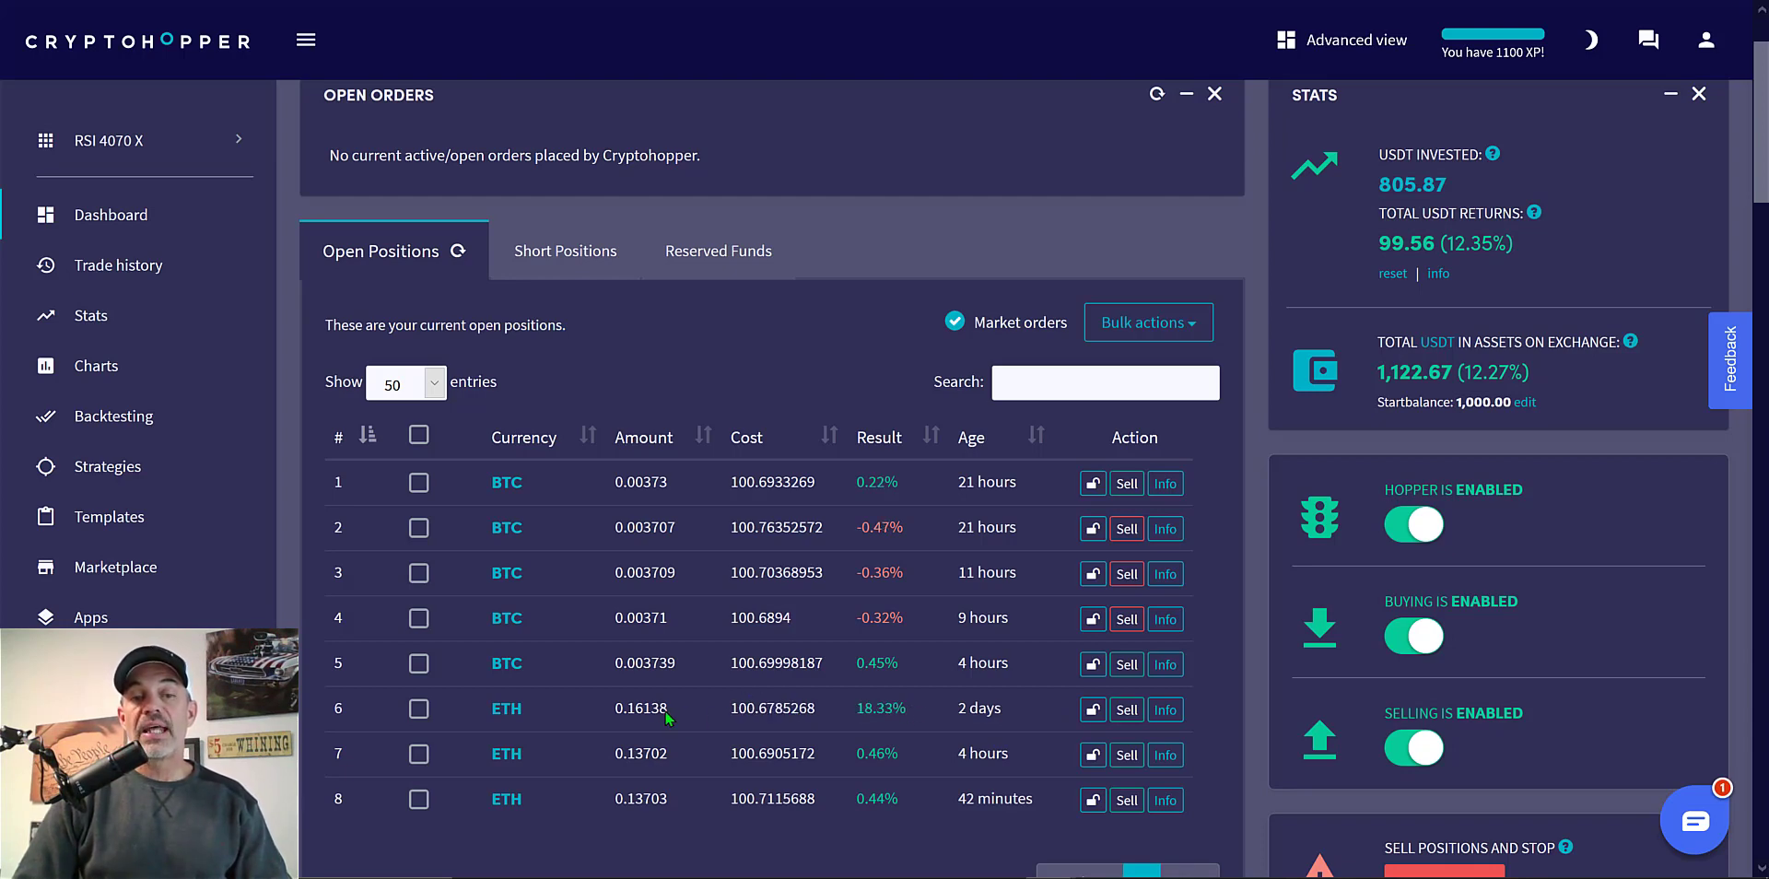
left_click_drag(623, 708, 936, 704)
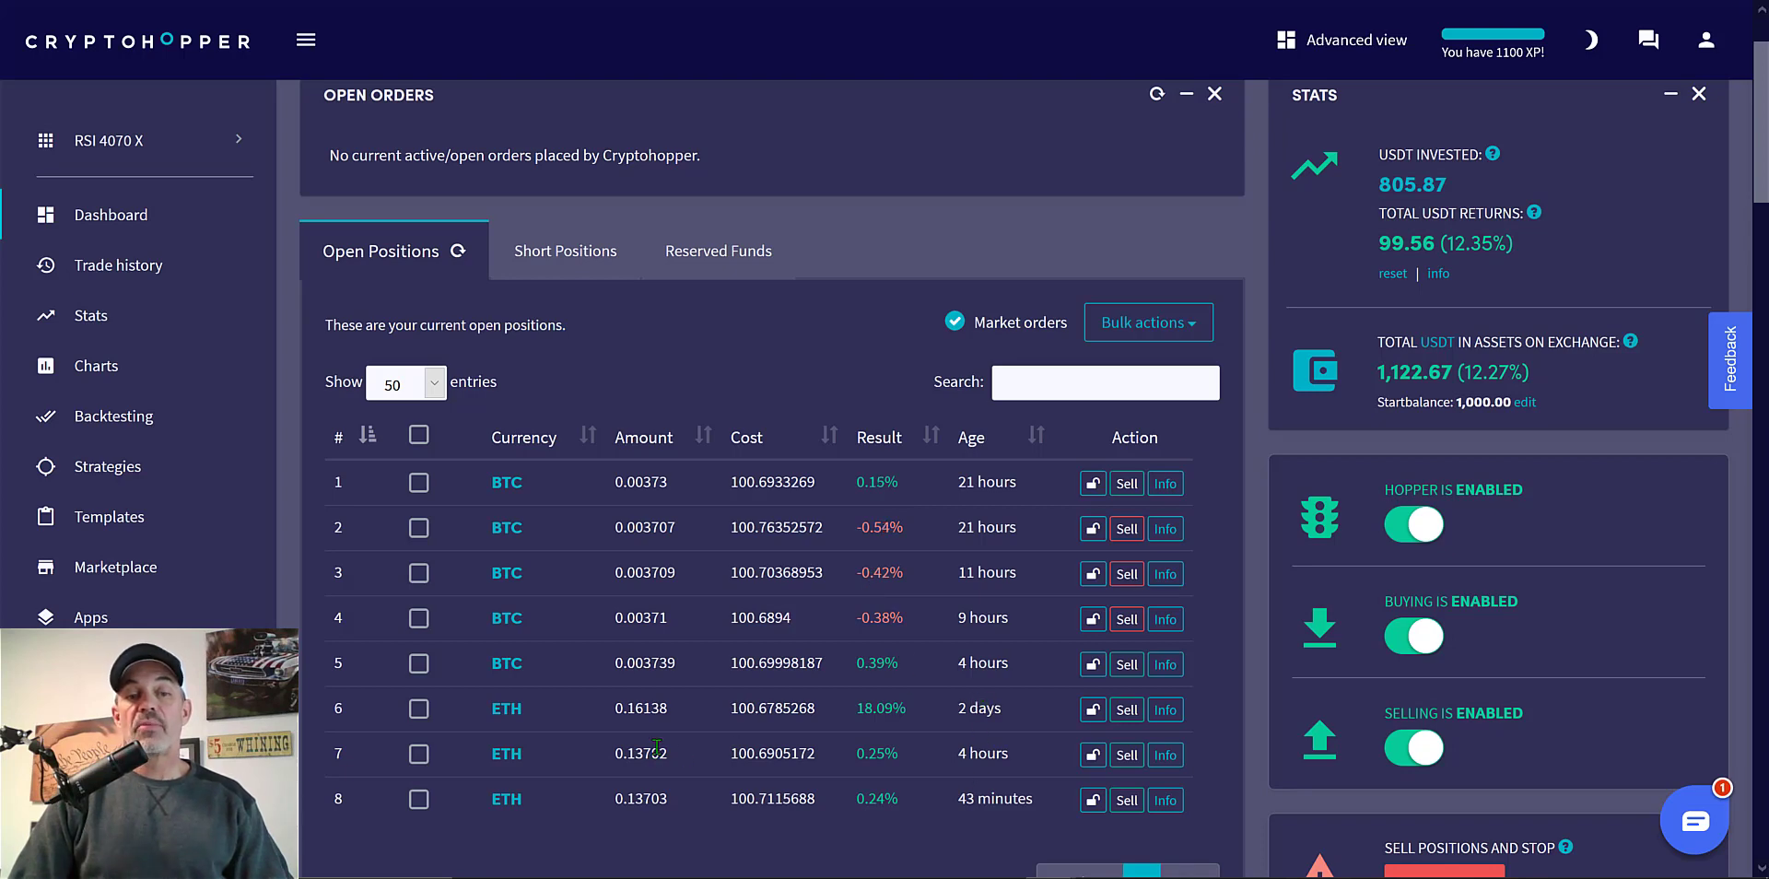
Highlight row 7's cost of 100.6905172 and row 6's cost of 100.6785268.
left_click_drag(730, 753, 827, 755)
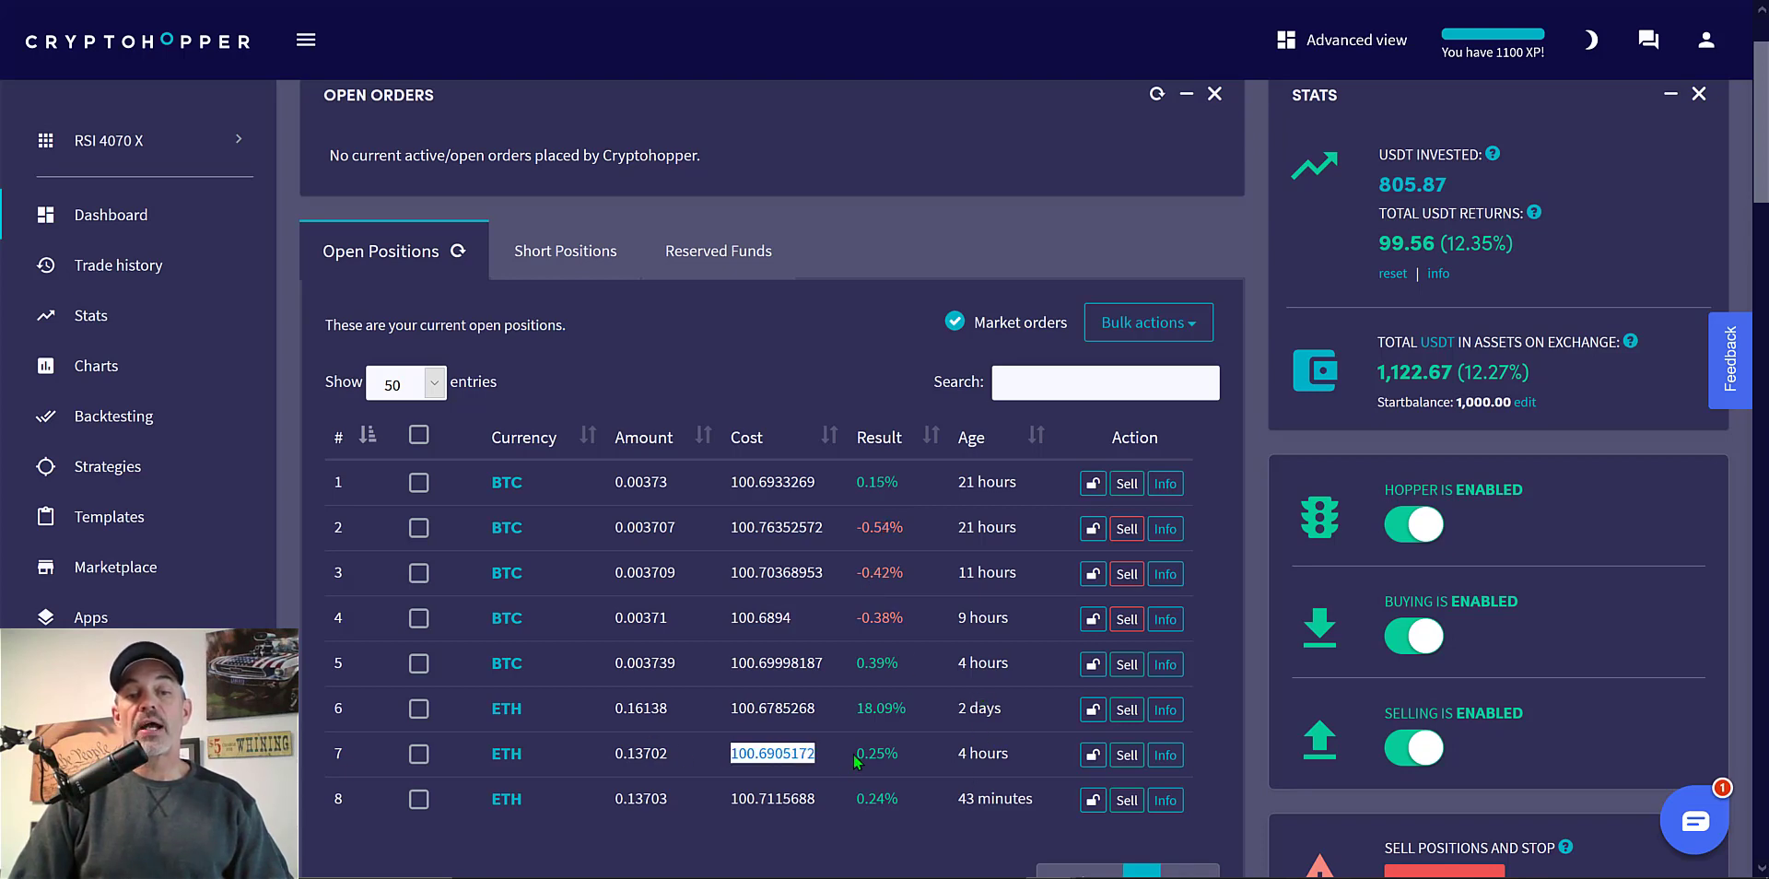
left_click(858, 787)
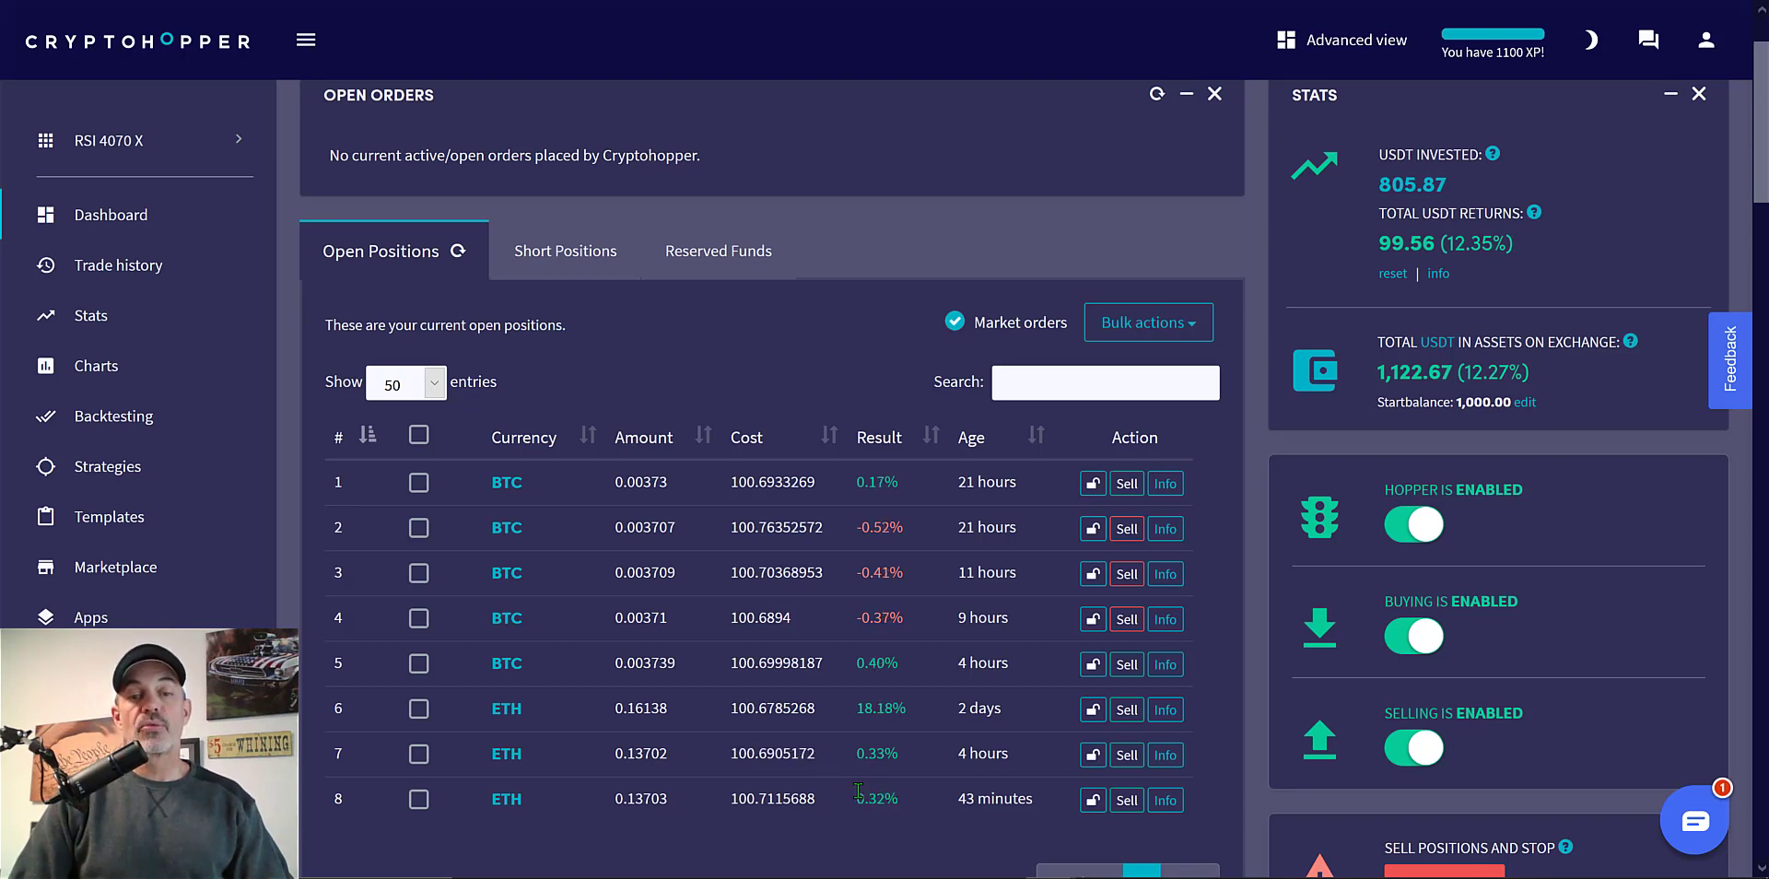
left_click_drag(738, 754, 820, 763)
left_click(820, 763)
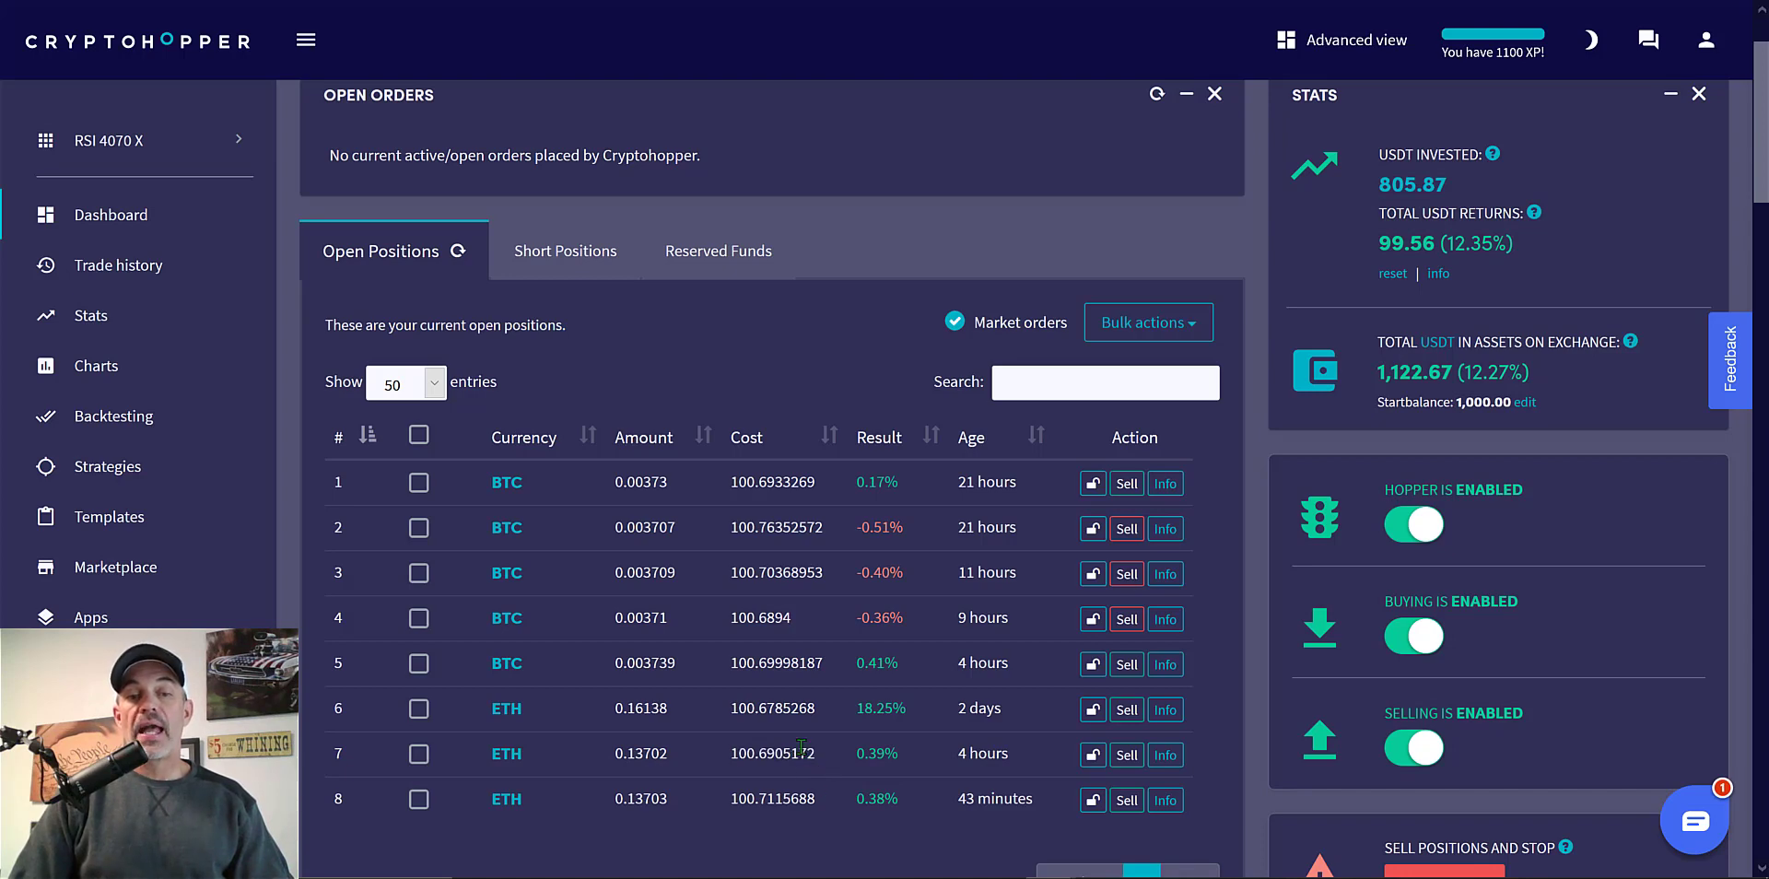
double_click(803, 707)
left_click(822, 713)
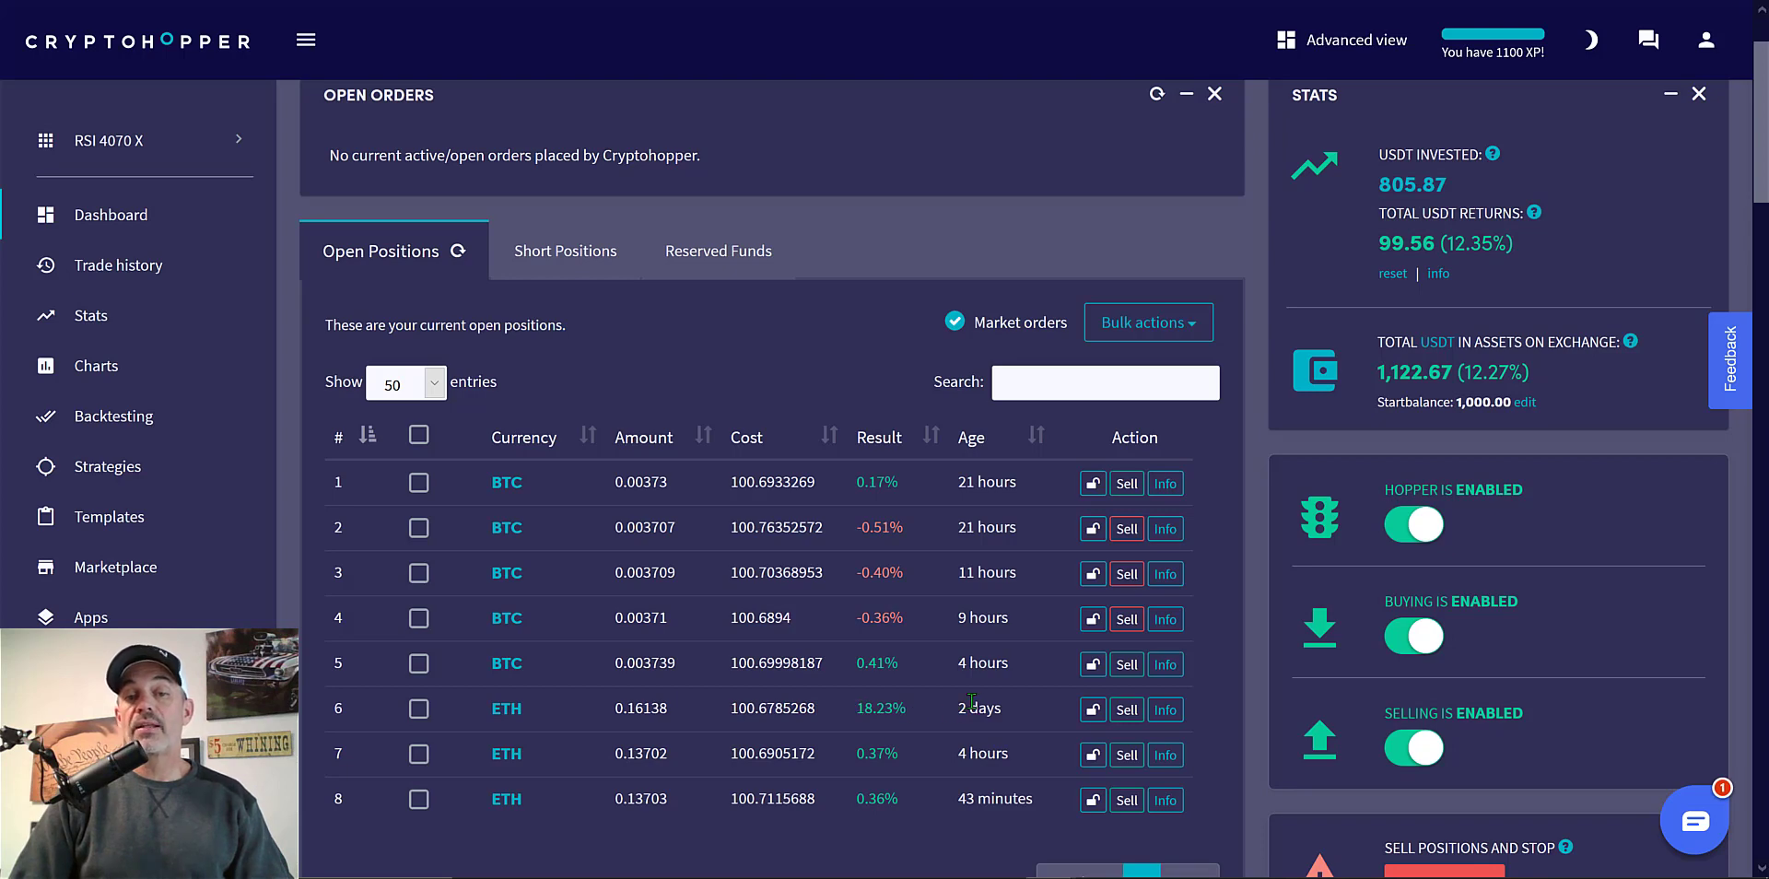